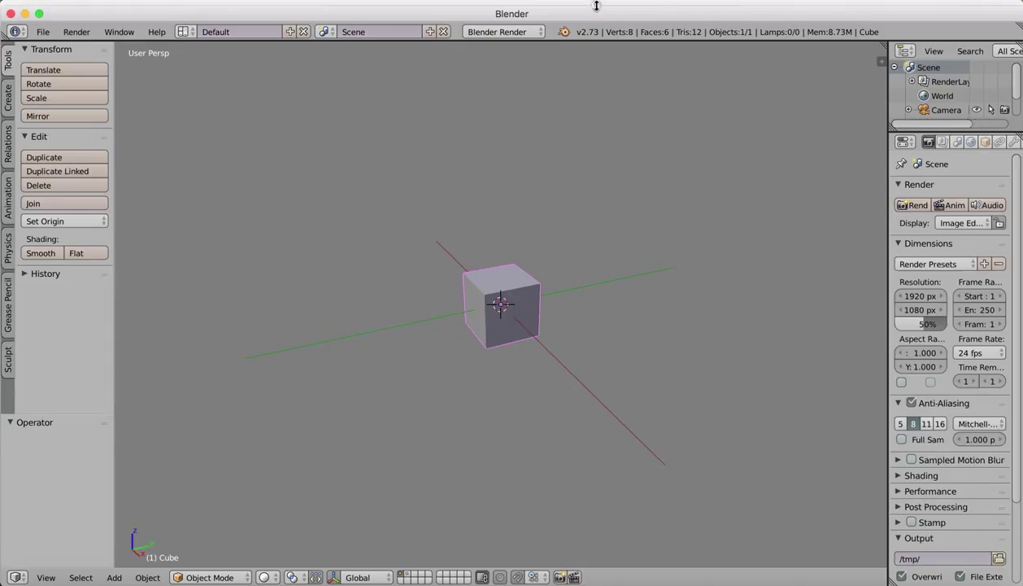
Delete the default cube from the scene
left_click_drag(596, 6, 597, 0)
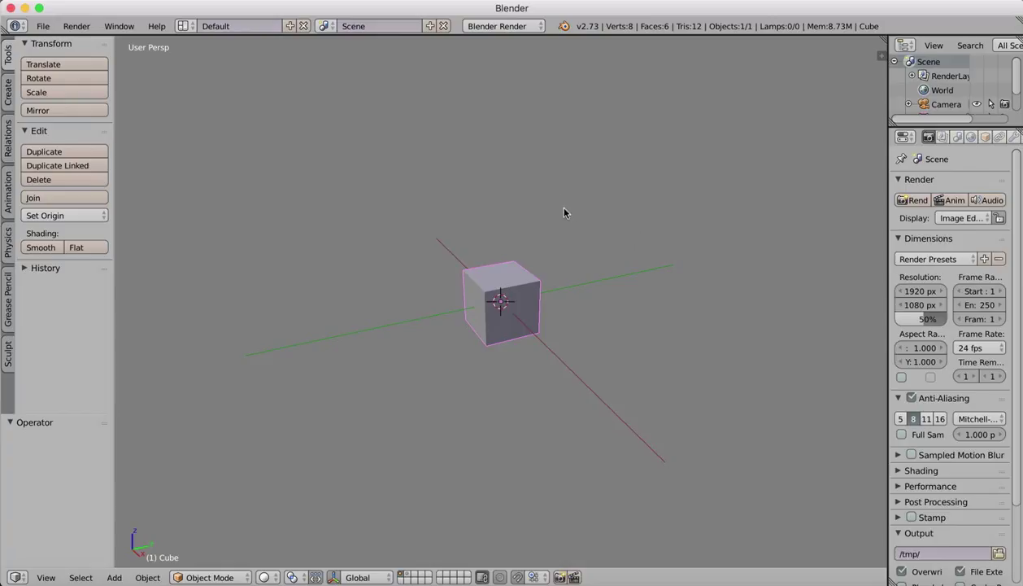
key("x")
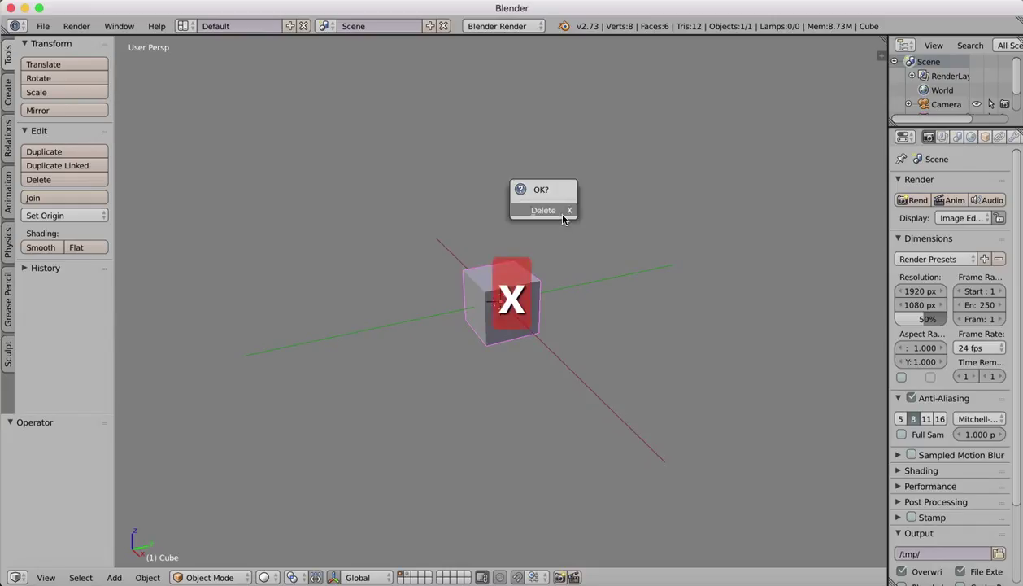
left_click(558, 211)
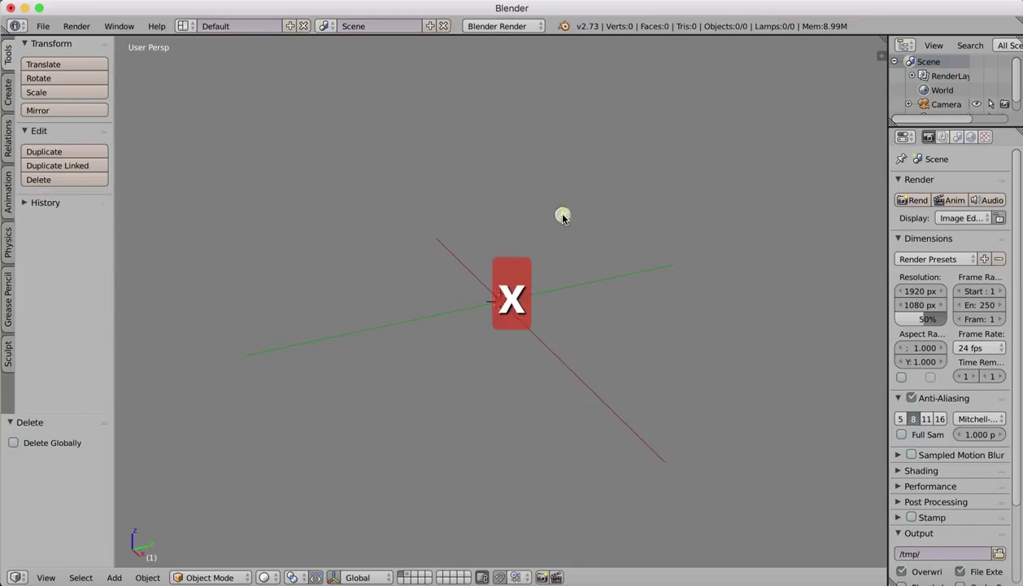
Add a Nurbs Curve at the origin and switch to the top orthographic view
left_click(8, 91)
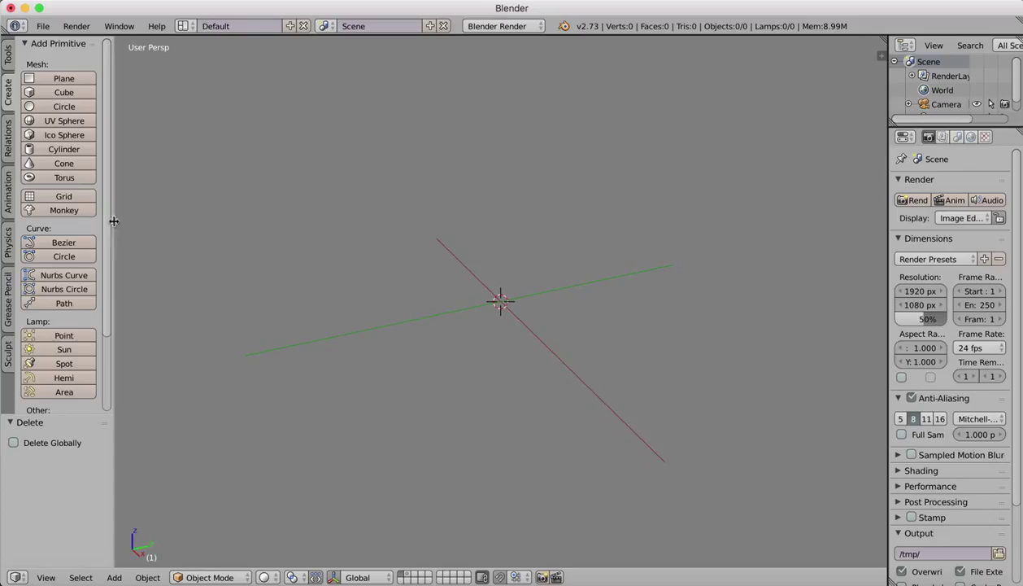
left_click(73, 280)
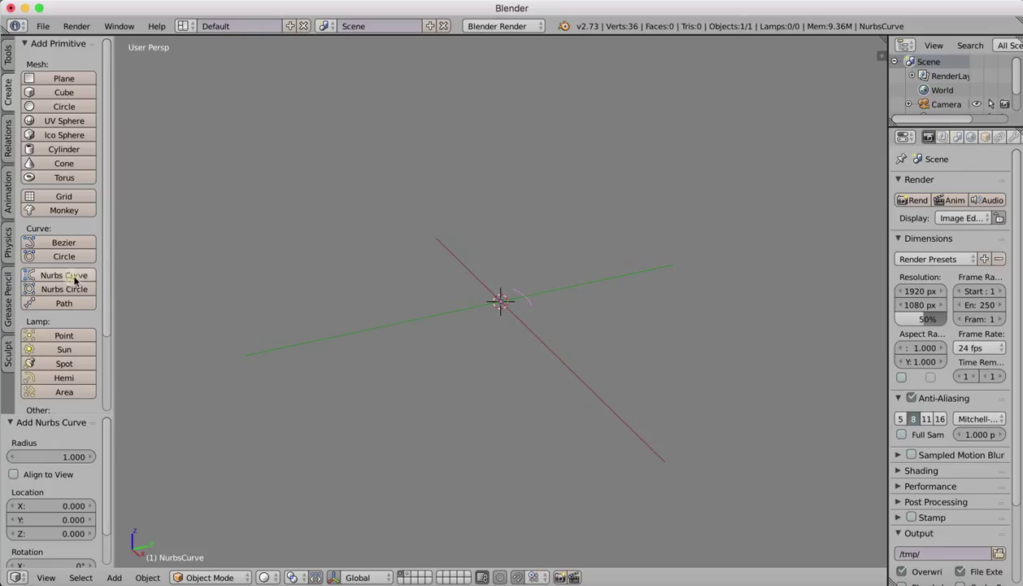
left_click(80, 577)
mouse_move(45, 577)
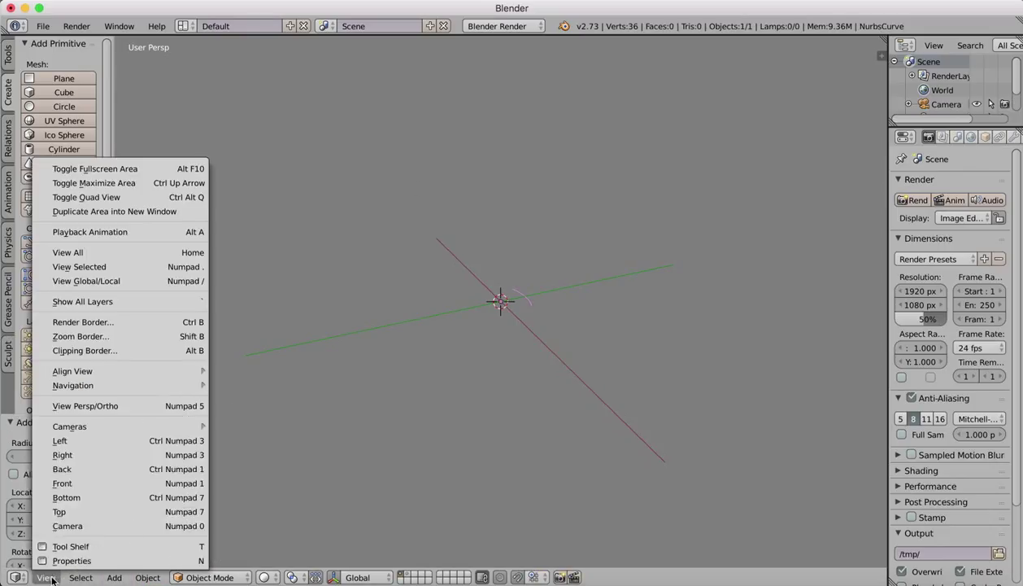
left_click(61, 513)
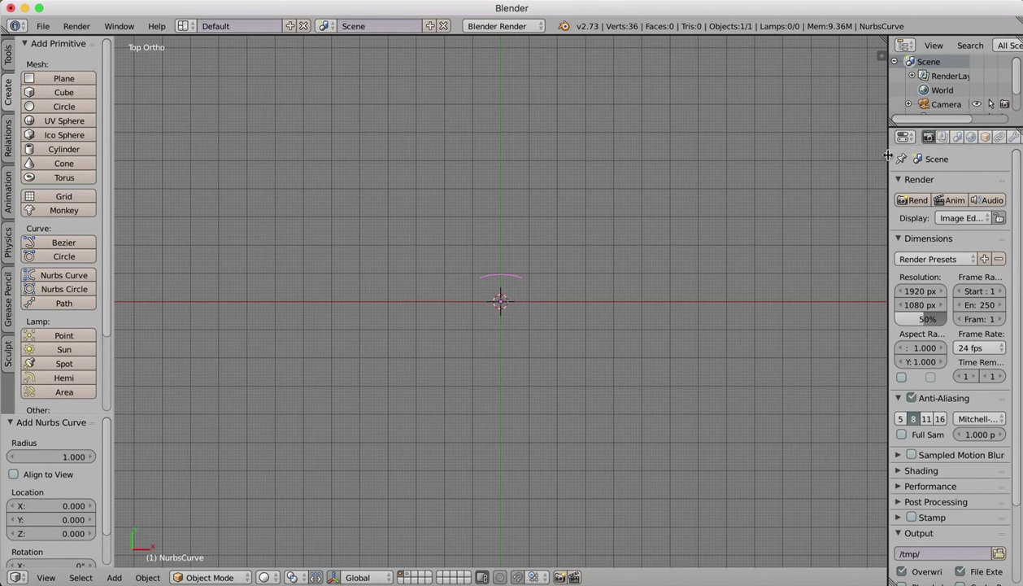
Widen the properties area and enable Endpoint U on the Nurbs curve's active spline
left_click_drag(887, 156, 851, 155)
left_click(988, 138)
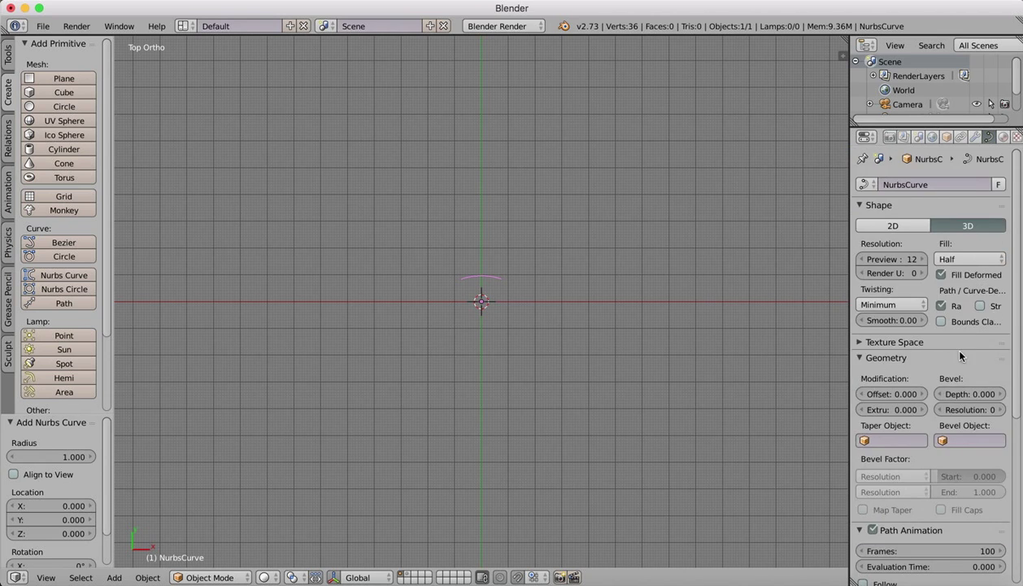
scroll(960, 355, "down", 8)
left_click(941, 400)
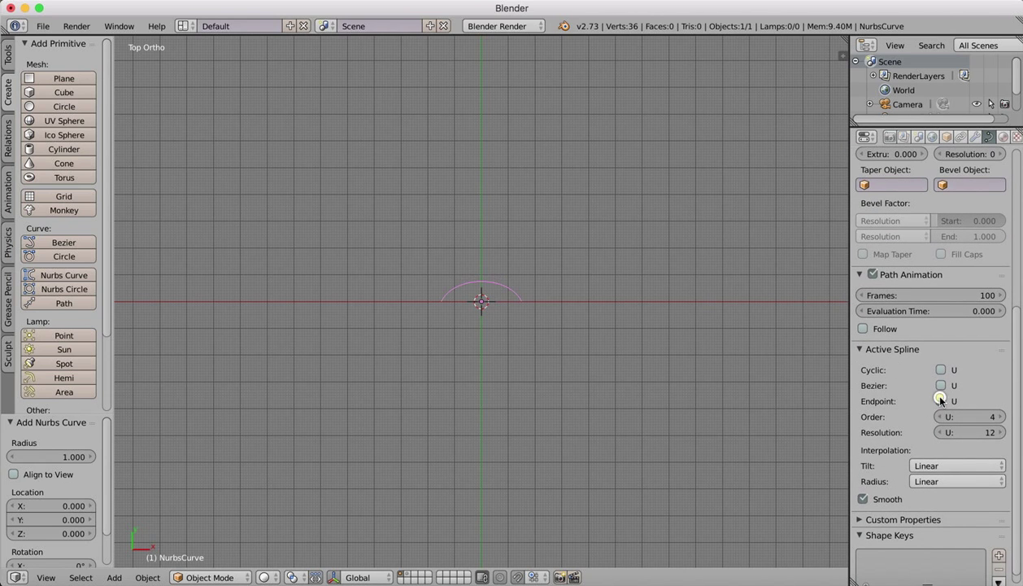
In Edit Mode, move the curve's four control points to form a wider, asymmetric arch, raising the upper-left point by about 2.5 in Y
left_click(213, 576)
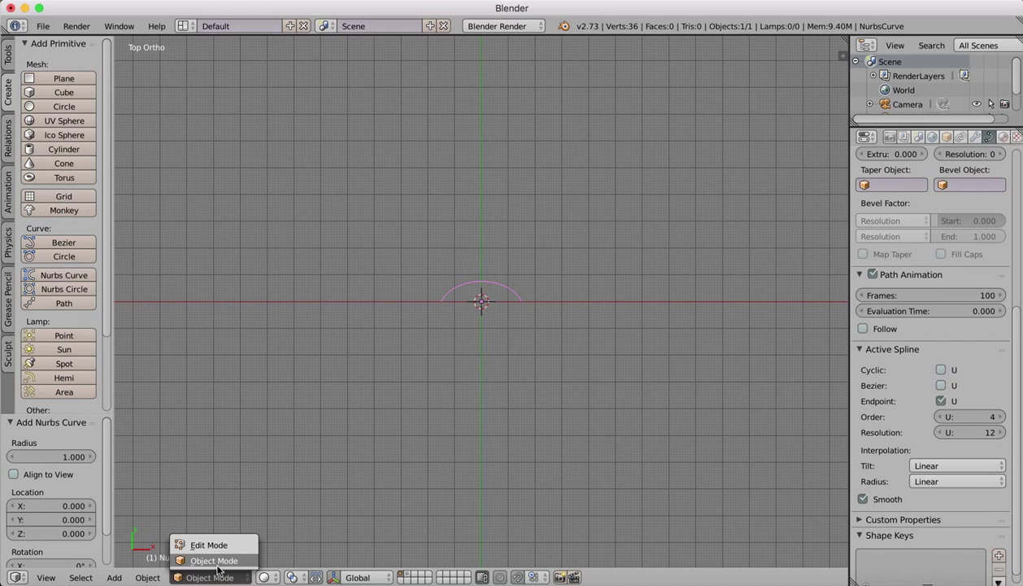
left_click(213, 545)
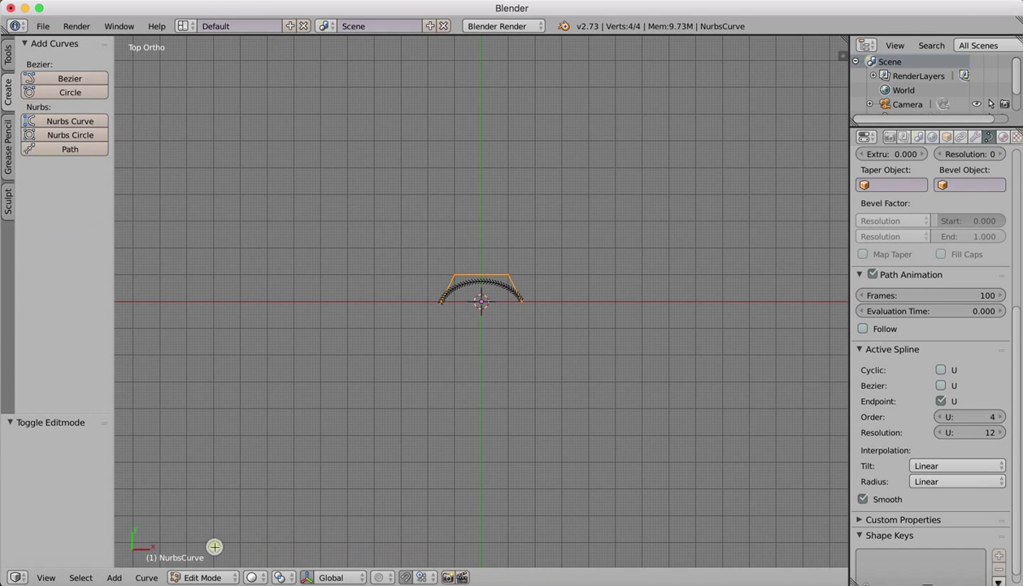
right_click_drag(510, 275, 500, 252)
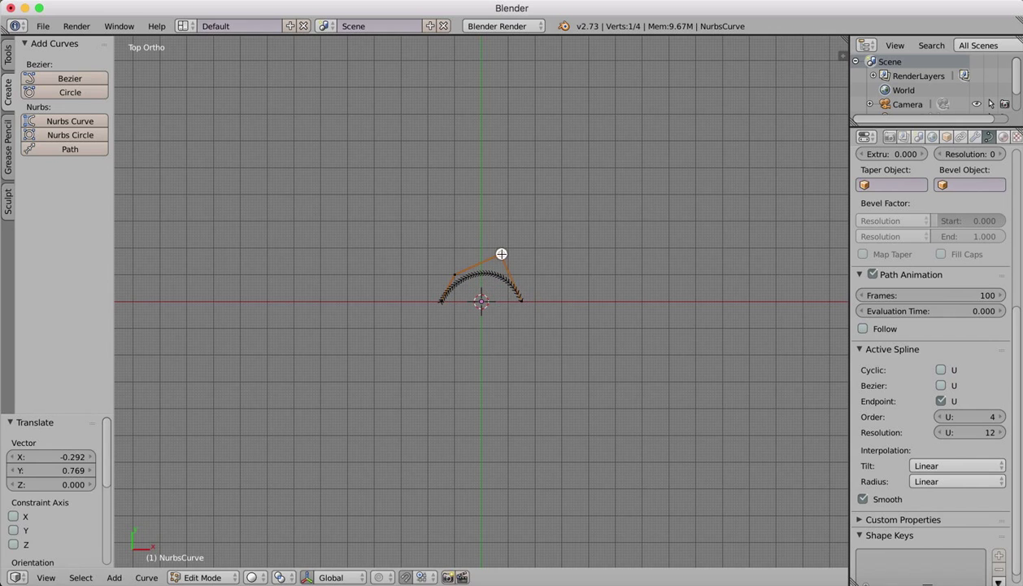
right_click_drag(521, 300, 560, 292)
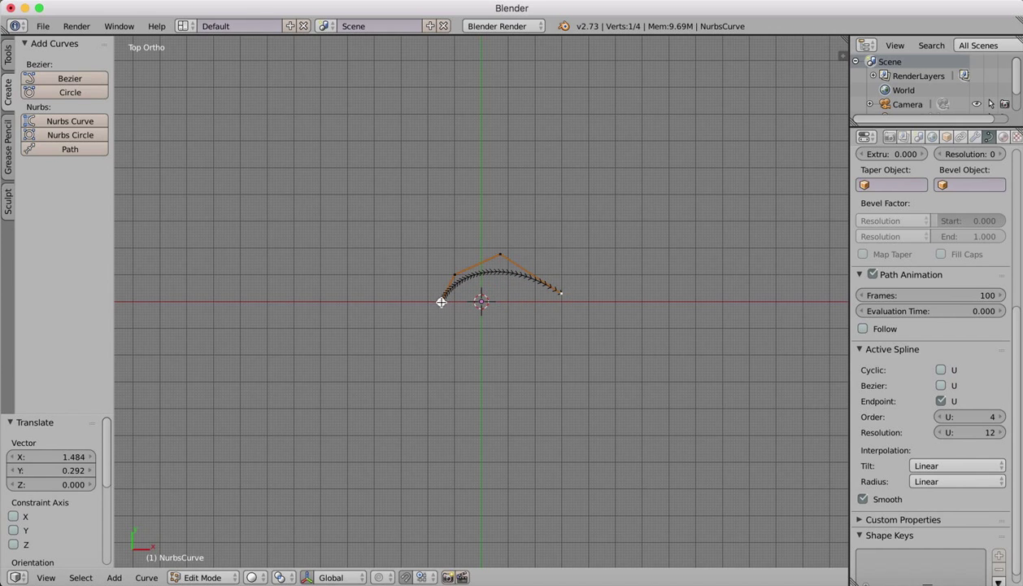
right_click_drag(441, 301, 443, 208)
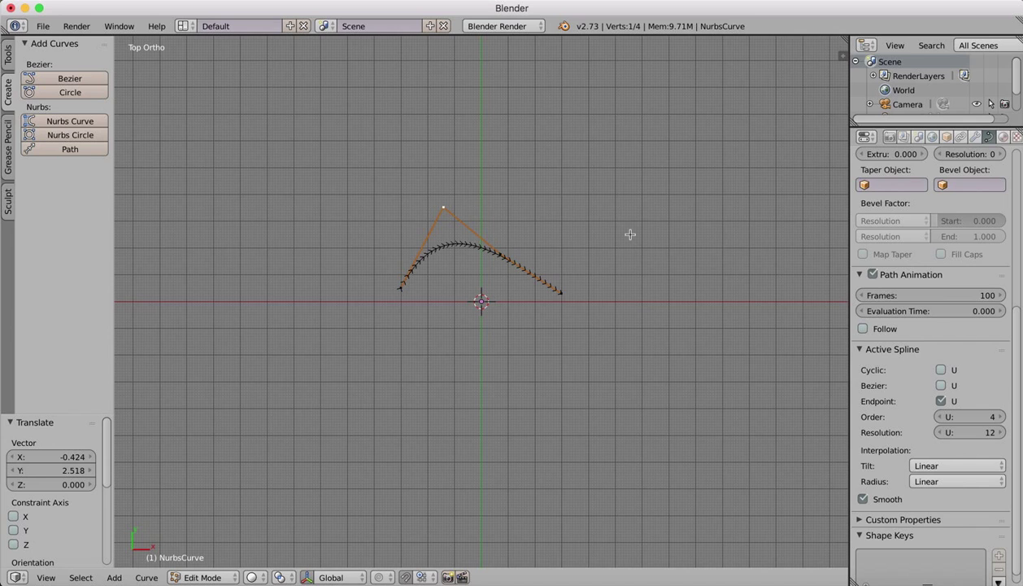
Rename the Nurbs curve as ExtrudePath and return to Object Mode
scroll(908, 101, "down", 2)
double_click(904, 108)
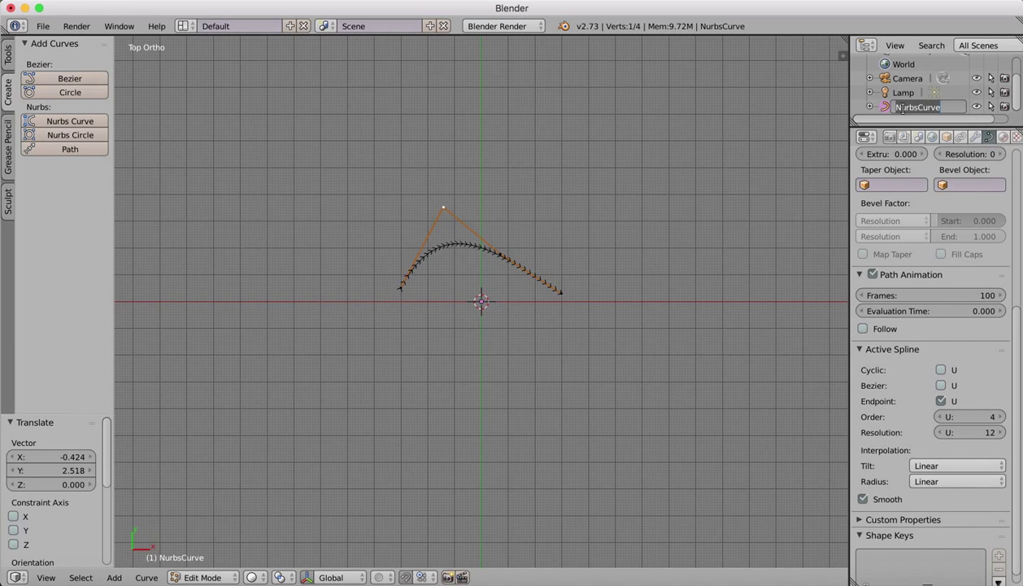
type("ExtrudePath")
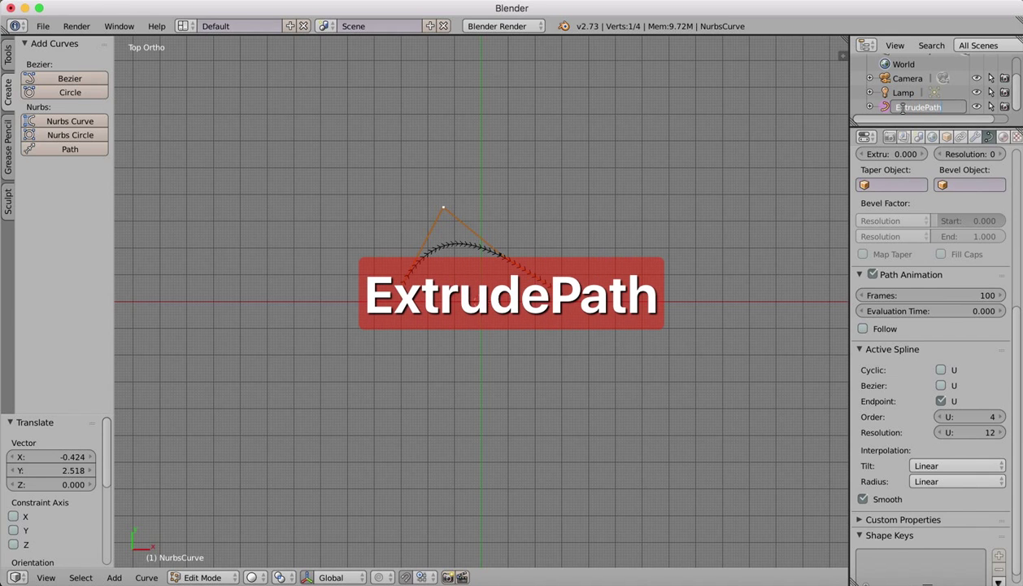
key("Return")
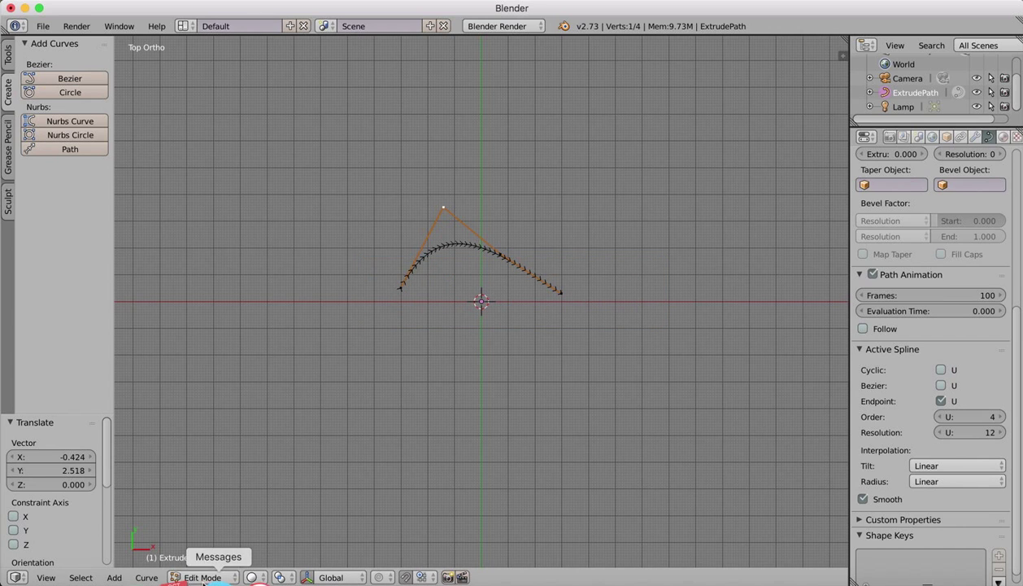
left_click(204, 577)
left_click(208, 559)
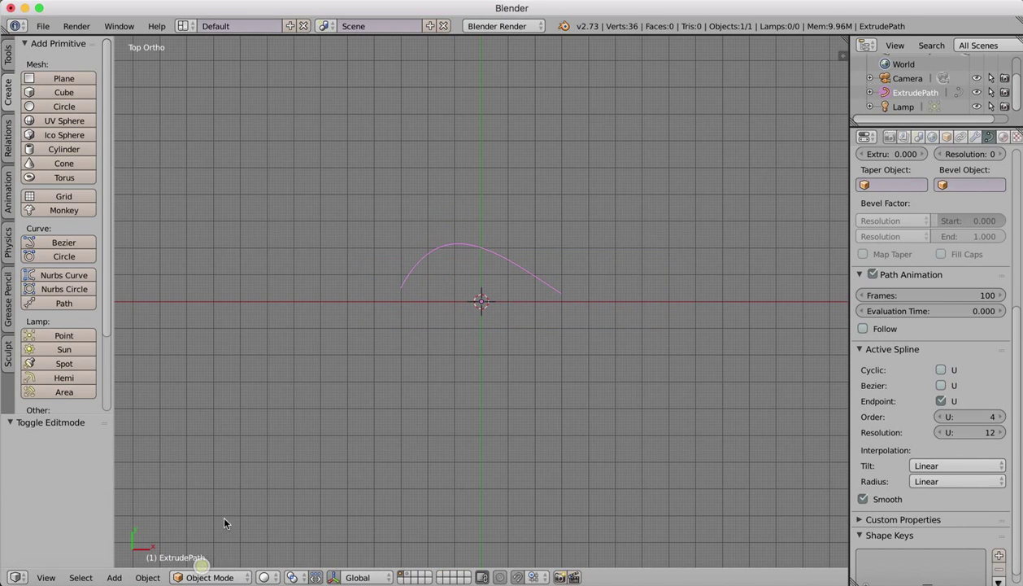
Add a Bezier circle, scale it to about 0.48, and move it about 3.8 in X and 5.5 in Y, clear of the path
left_click(8, 55)
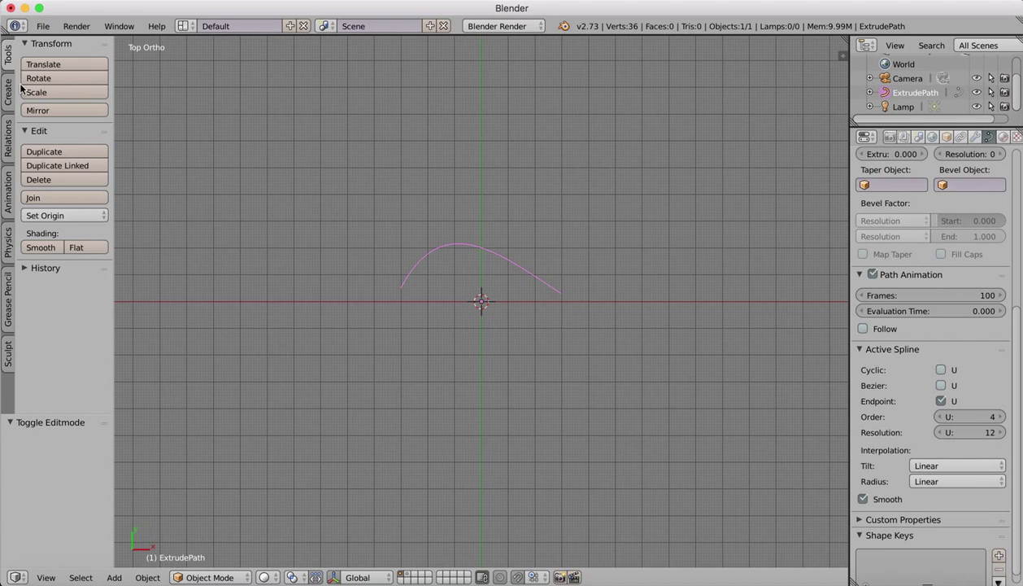
left_click(8, 89)
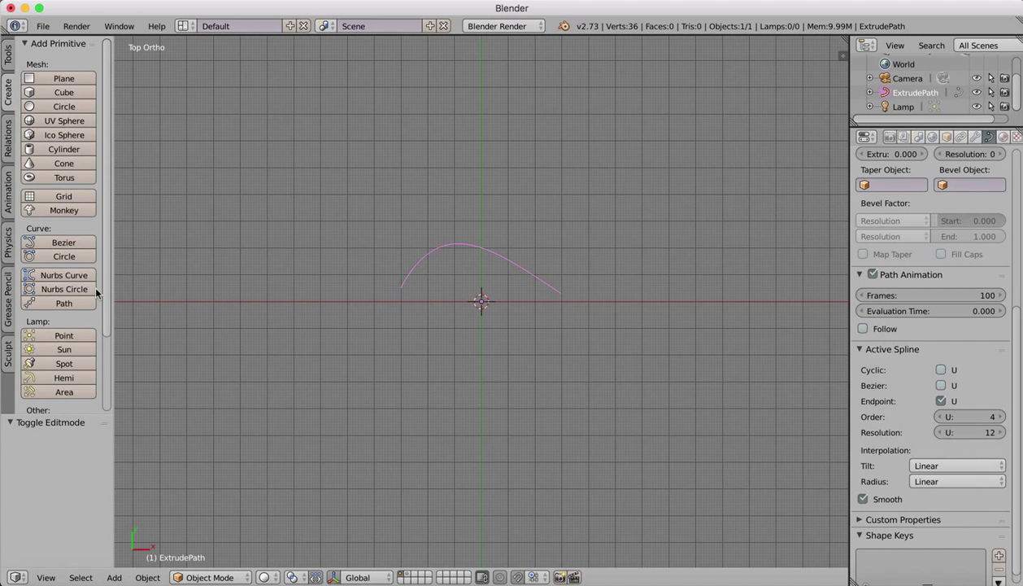
left_click(64, 256)
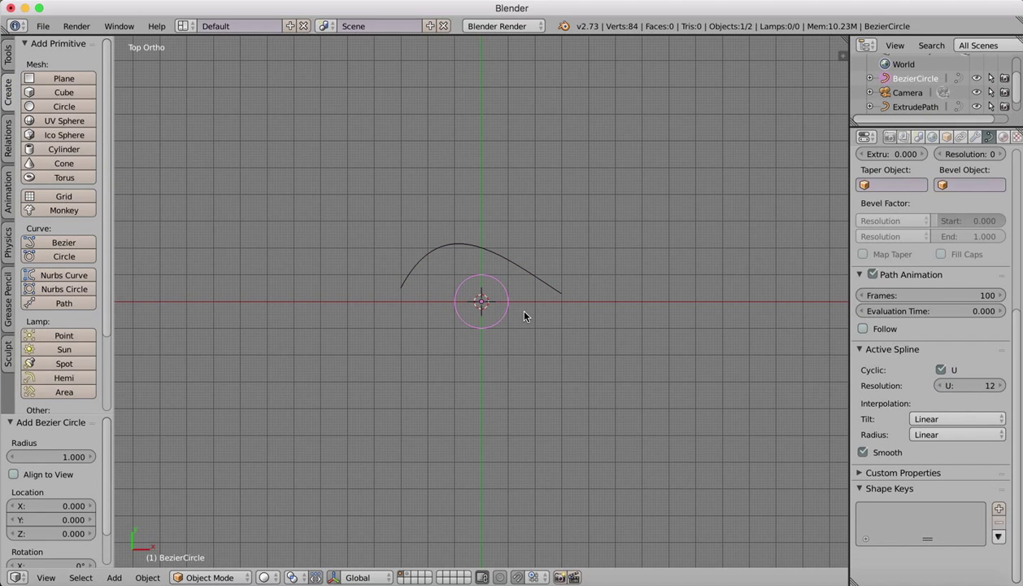
key("s")
left_click(486, 316)
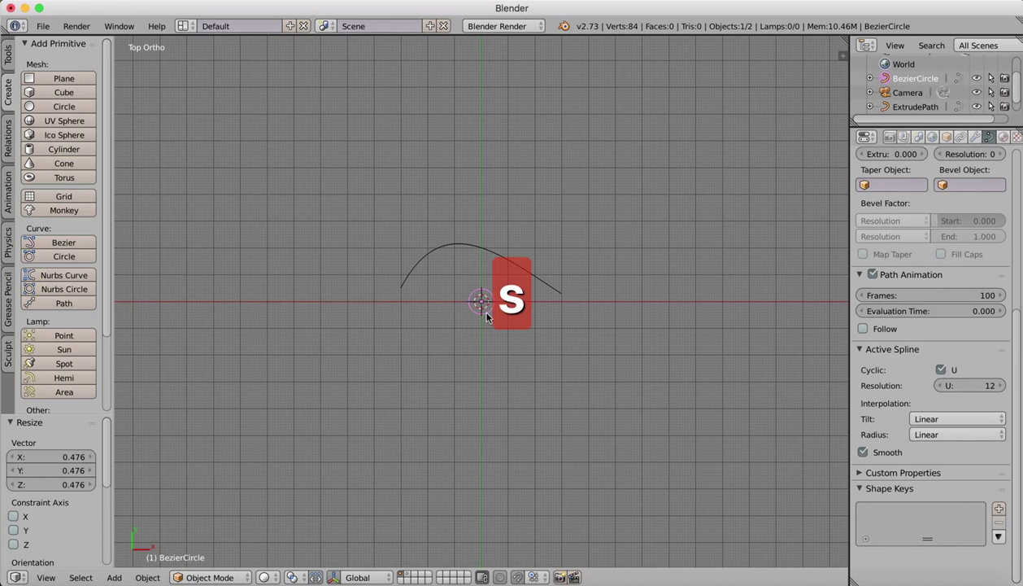
key("g")
left_click(586, 161)
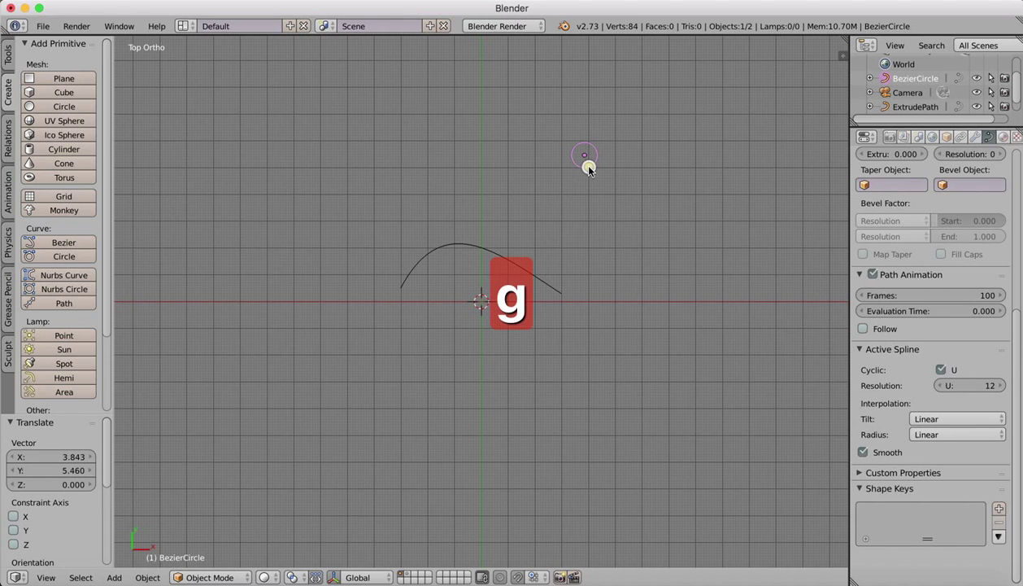
Assign BezierCircle as the Bevel Object of the ExtrudePath curve
right_click(509, 267)
scroll(954, 312, "down", 1)
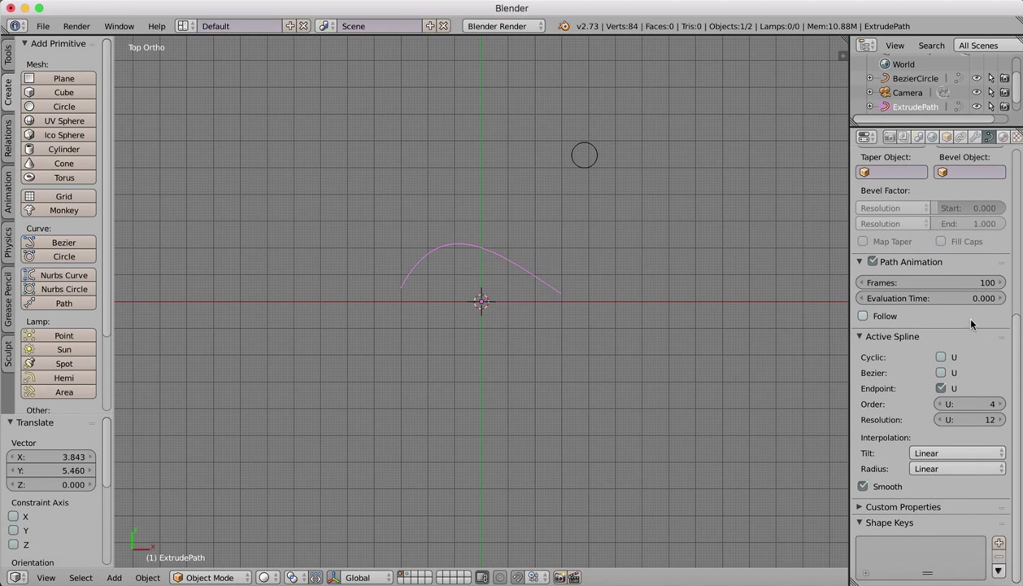
scroll(970, 323, "up", 5)
left_click(957, 342)
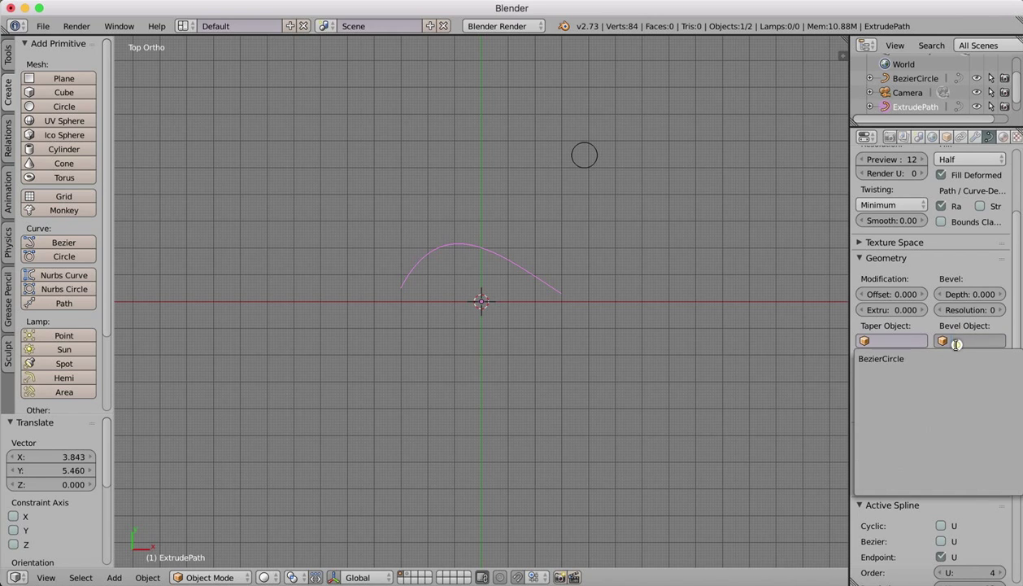
left_click(881, 359)
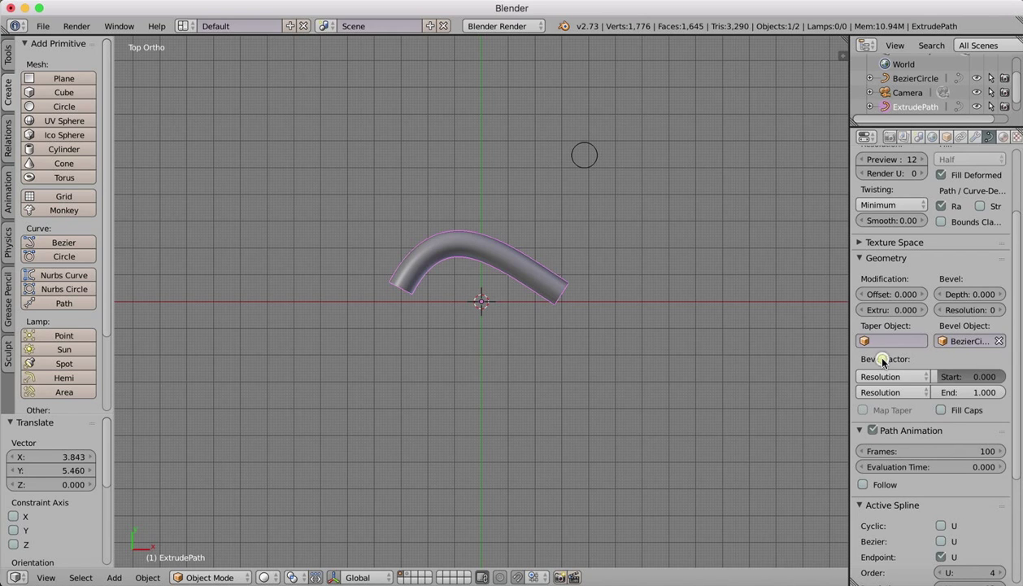
Rename the Bezier circle as Bevel and scale it by about 0.54 to thin the tube
double_click(911, 78)
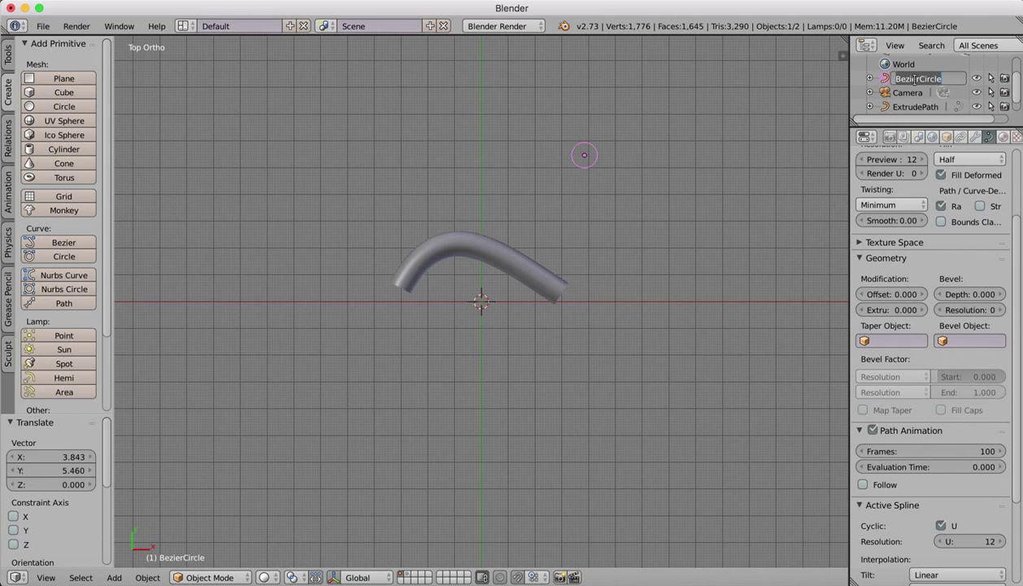
type("Shape")
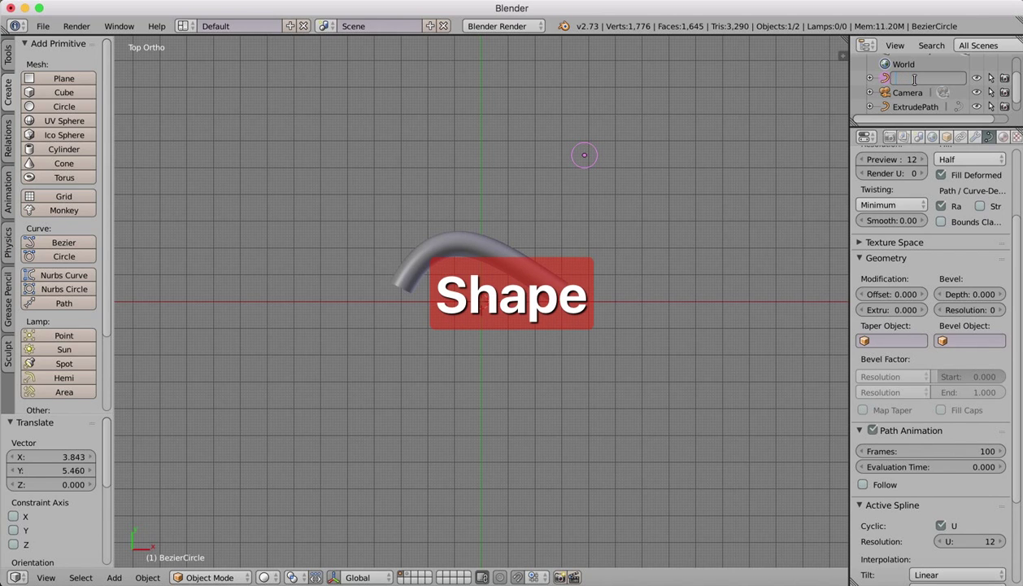
type("Bevel")
key("Return")
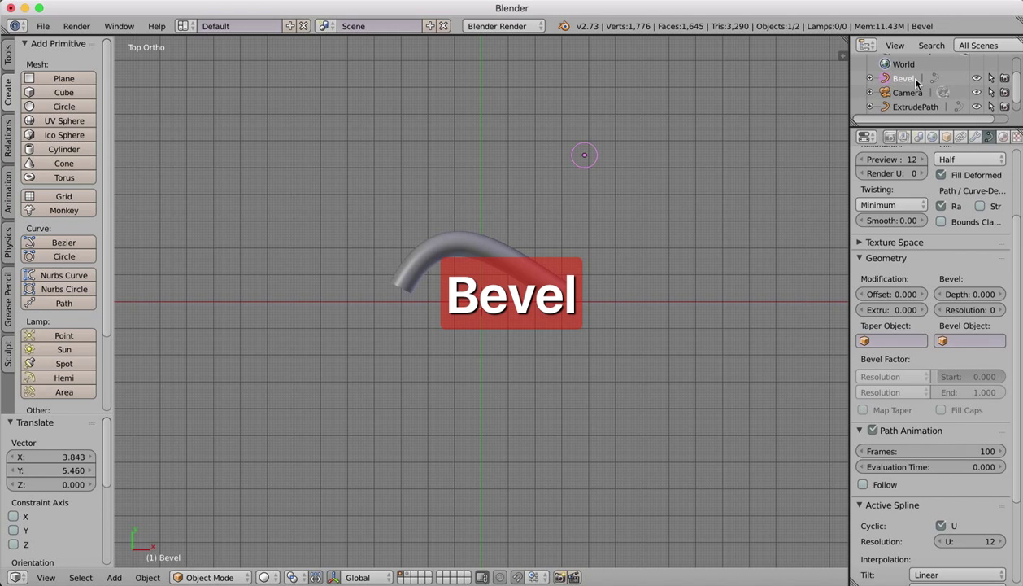
key("s")
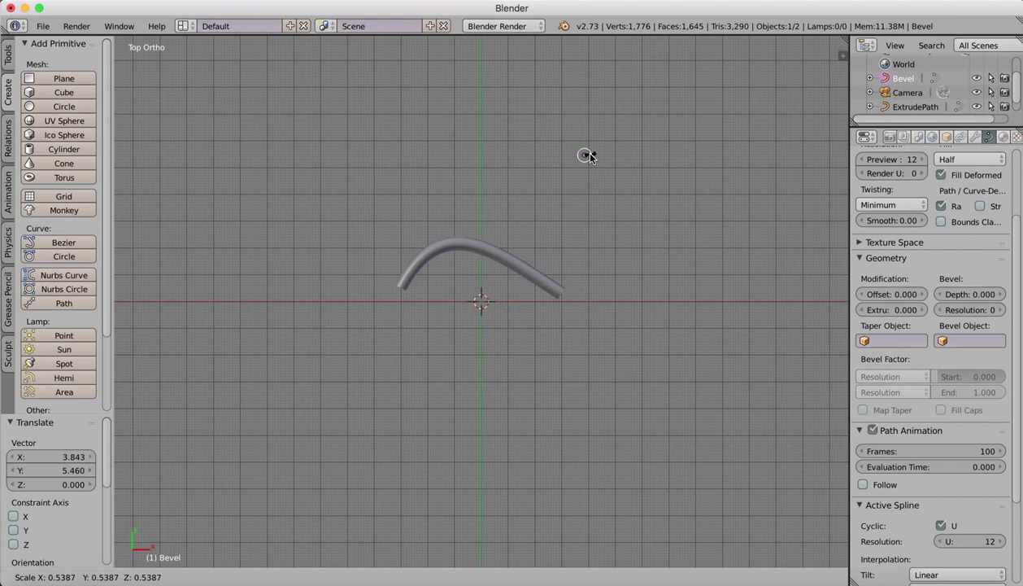
left_click(590, 157)
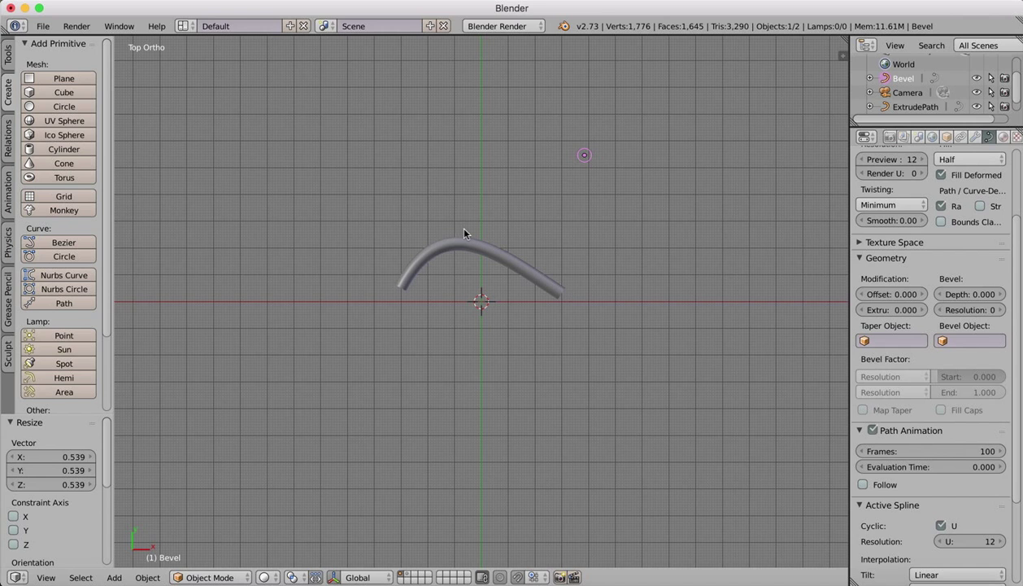
Examine the beveled tube and its open end in perspective, and return to the top orthographic view
scroll(445, 292, "up", 5)
scroll(445, 291, "down", 10)
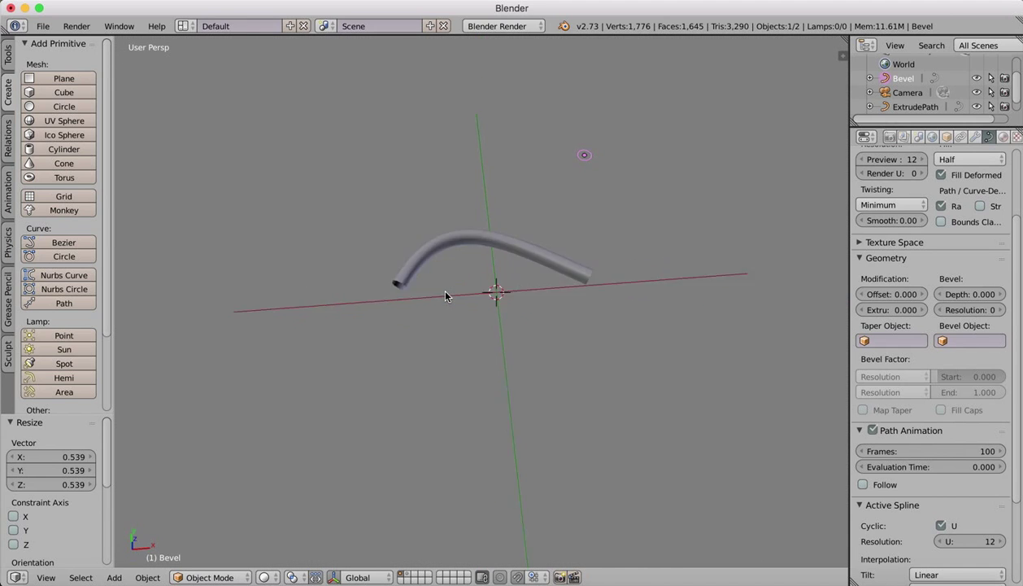
scroll(445, 291, "down", 5)
scroll(445, 291, "up", 5)
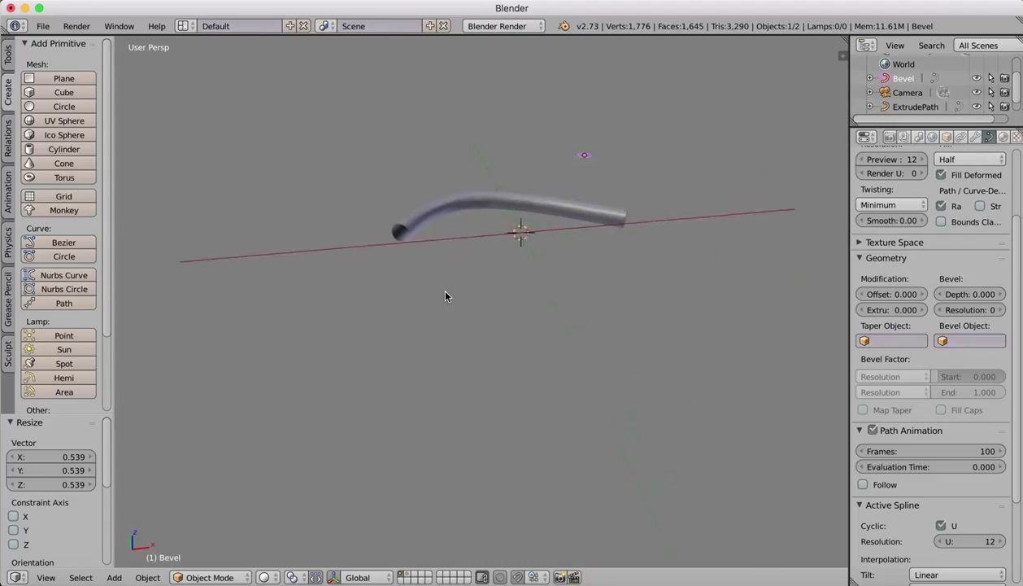
left_click(46, 577)
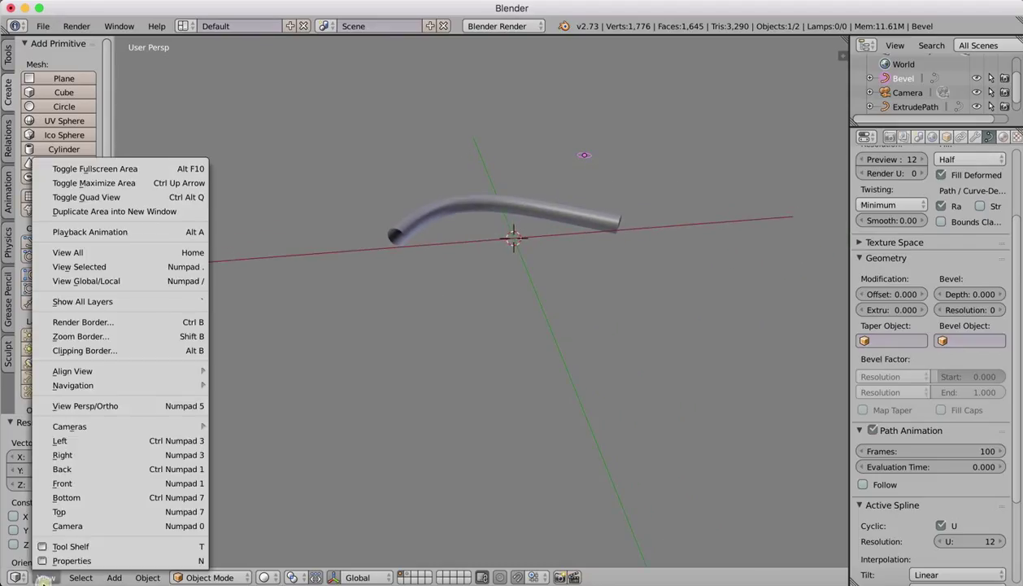
left_click(63, 510)
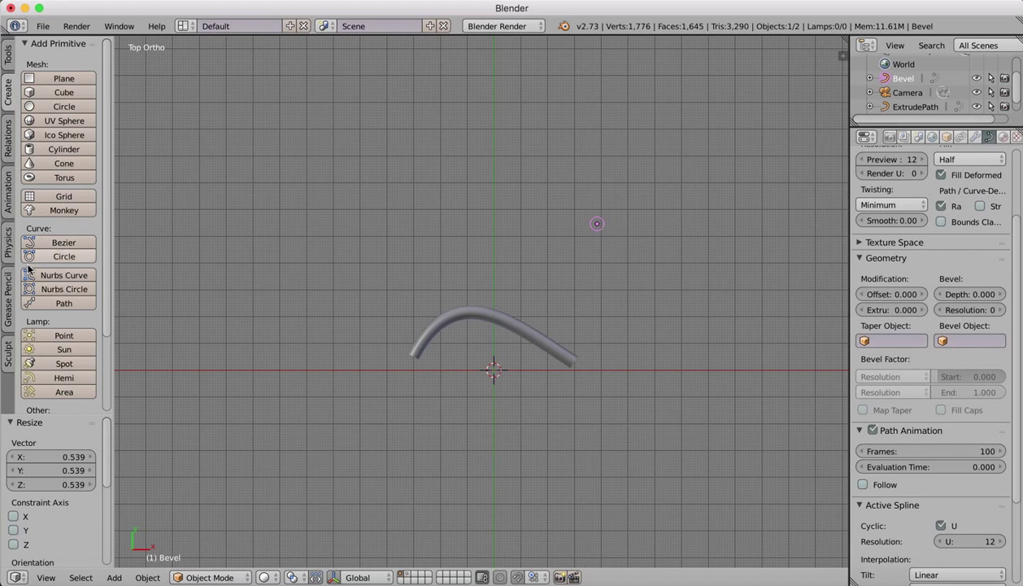
Add a Nurbs path with a radius of 1 at the origin
left_click(50, 306)
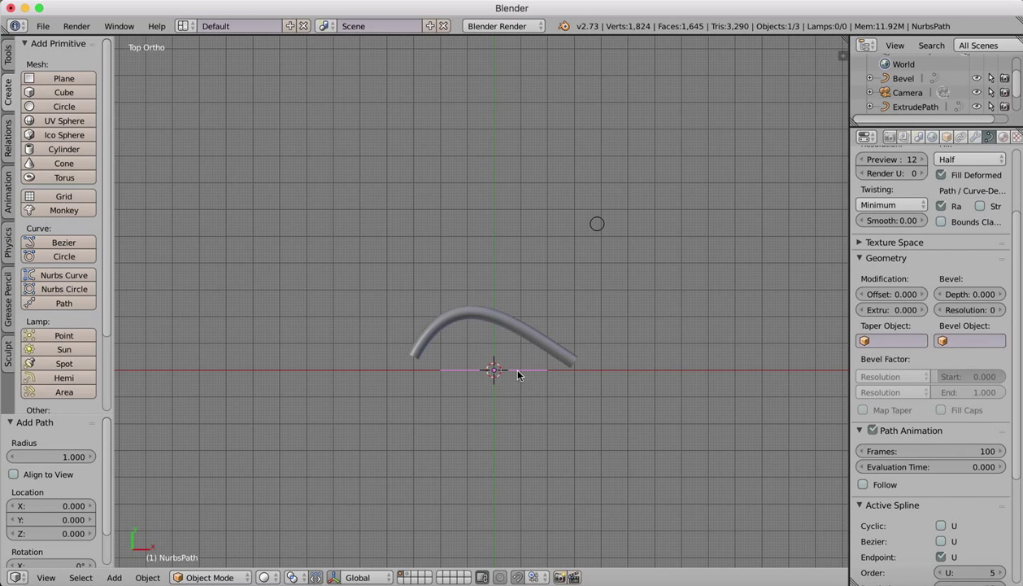
Rename the ExtrudePath curve as Taper
right_click(475, 309)
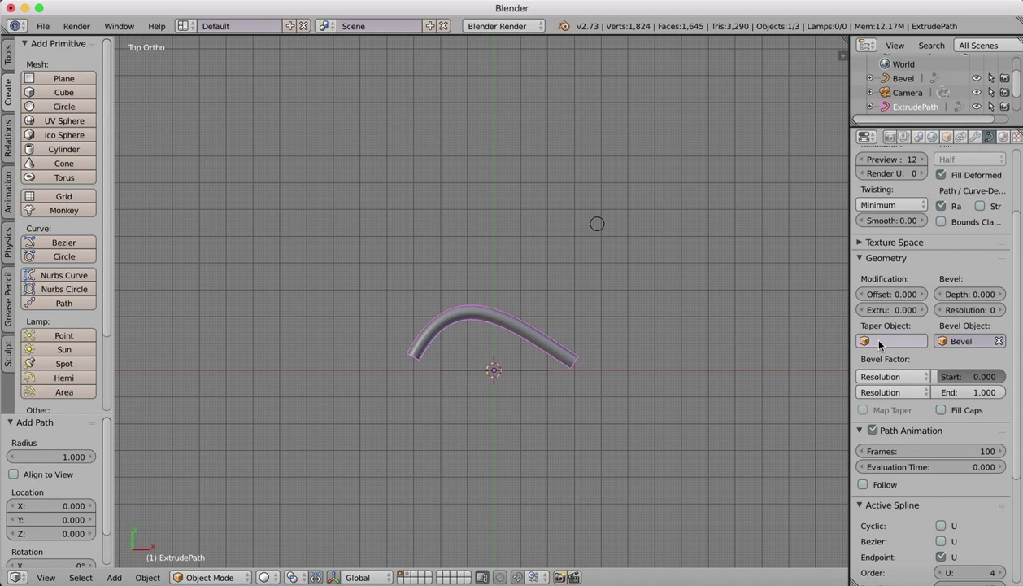
double_click(915, 107)
type("Taper")
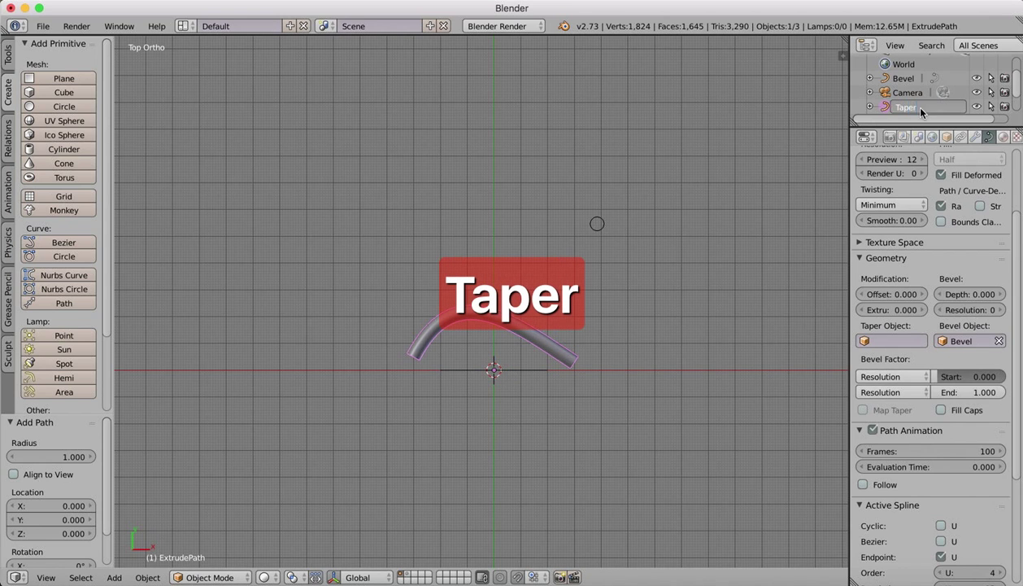
key("Return")
Assign NurbsPath as the Taper Object of the tube's curve
right_click(511, 371)
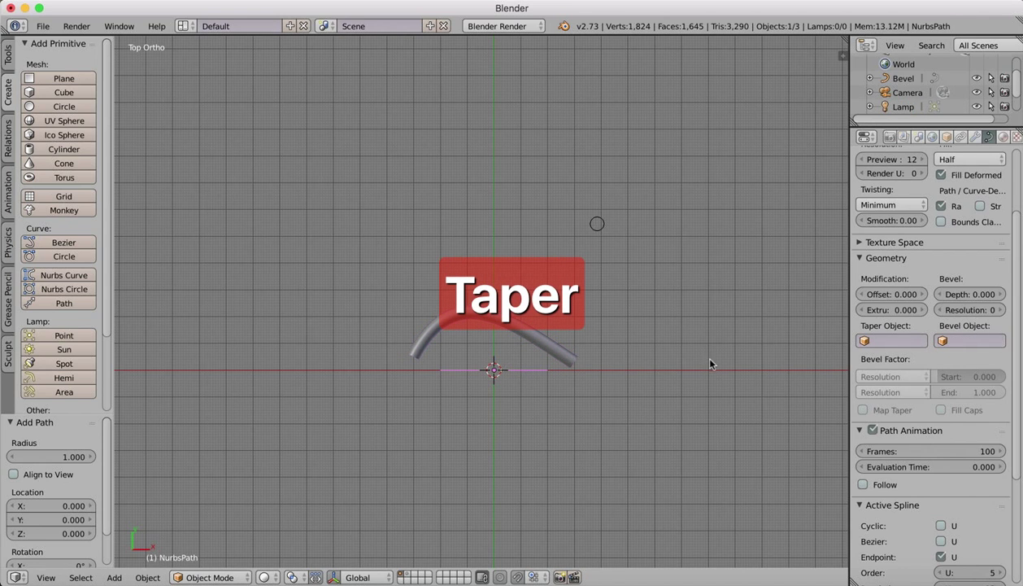
right_click(551, 342)
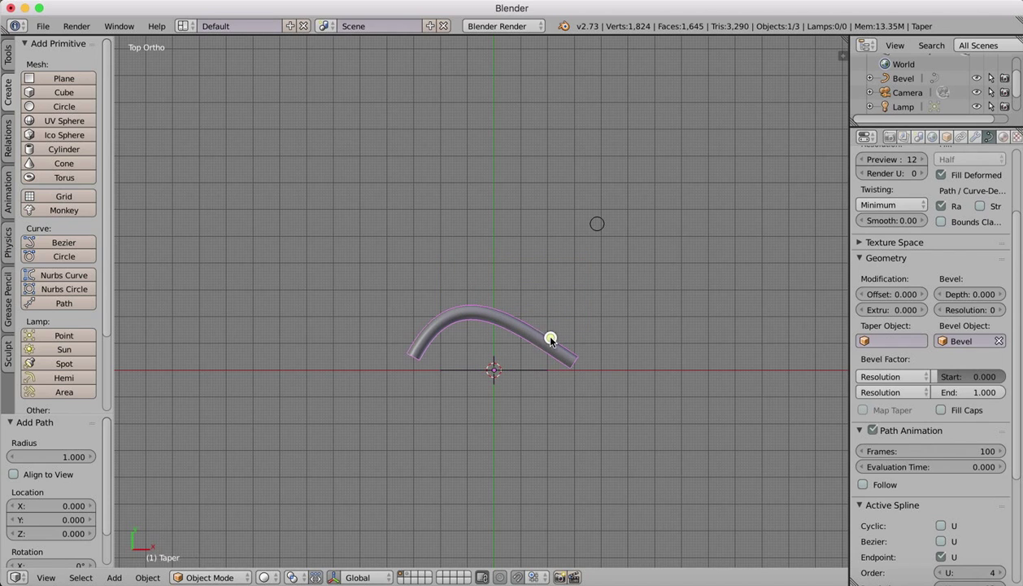
left_click(898, 340)
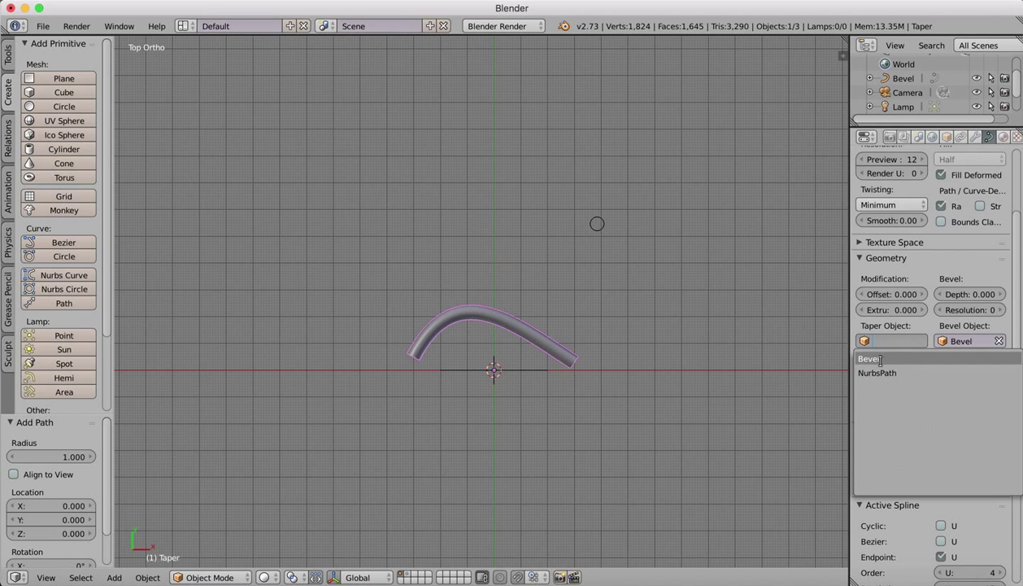
left_click(906, 372)
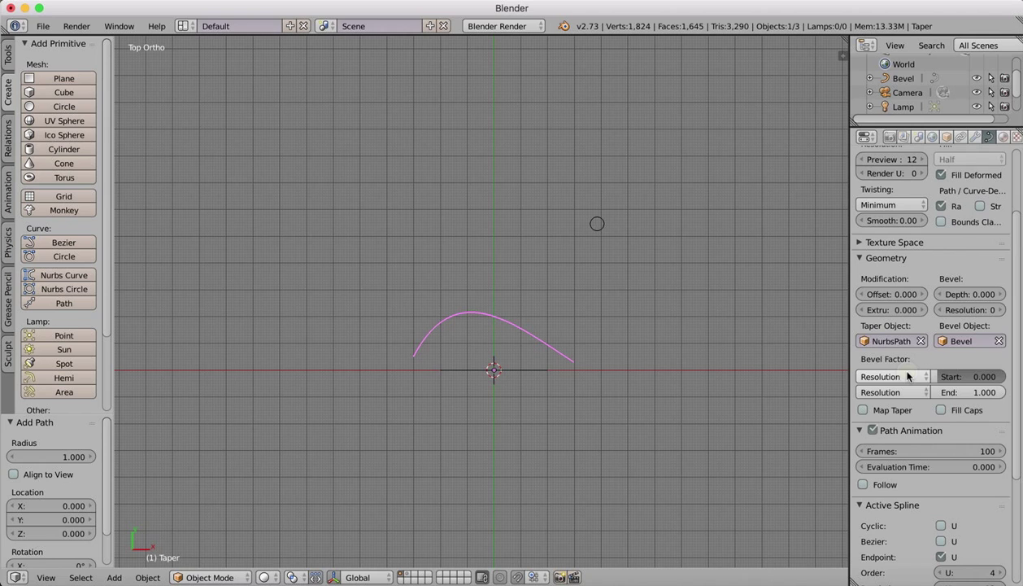
Rename the curved tube path as Path
right_click(531, 375)
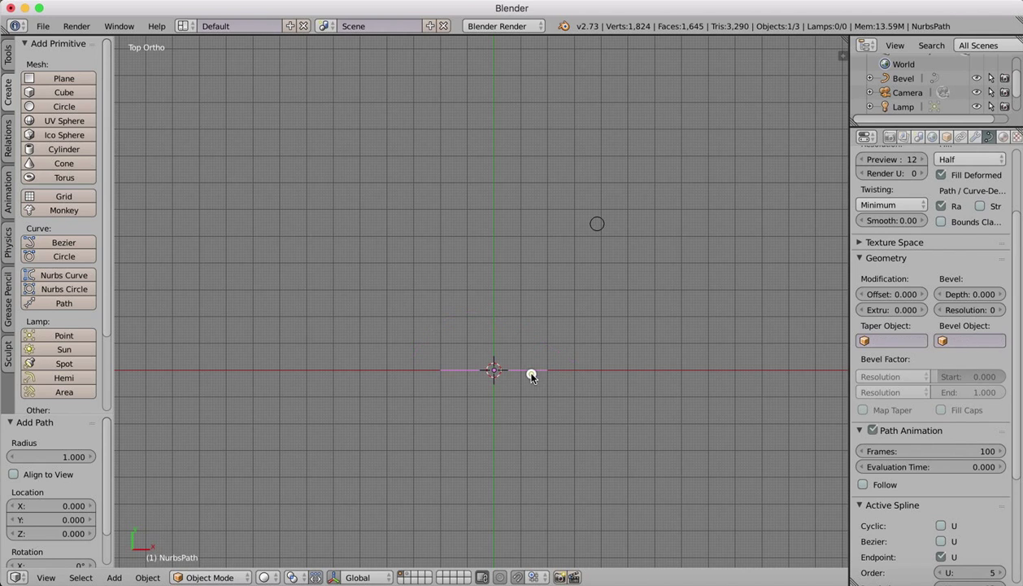
scroll(920, 84, "down", 2)
scroll(921, 84, "down", 1)
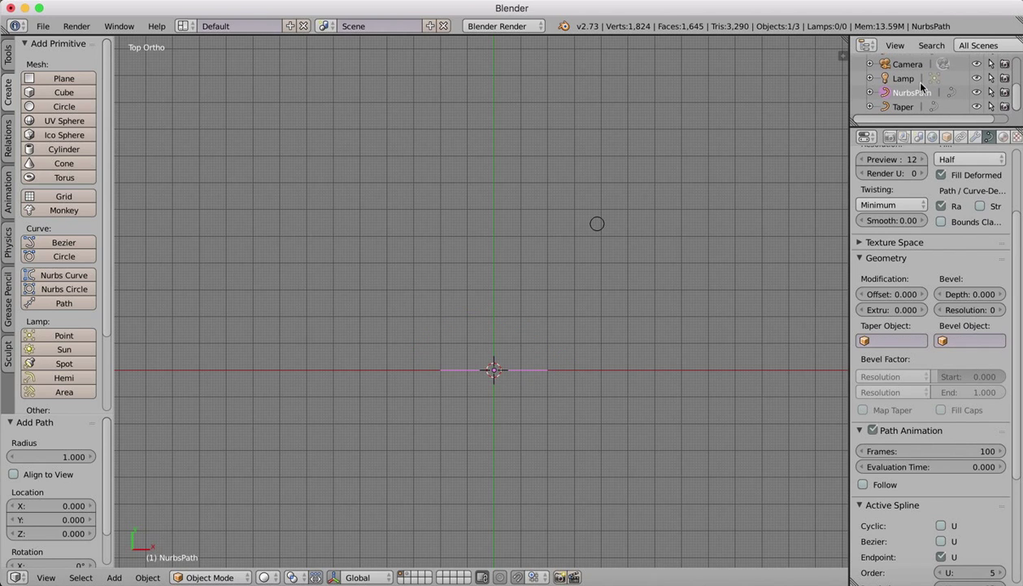
left_click(903, 107)
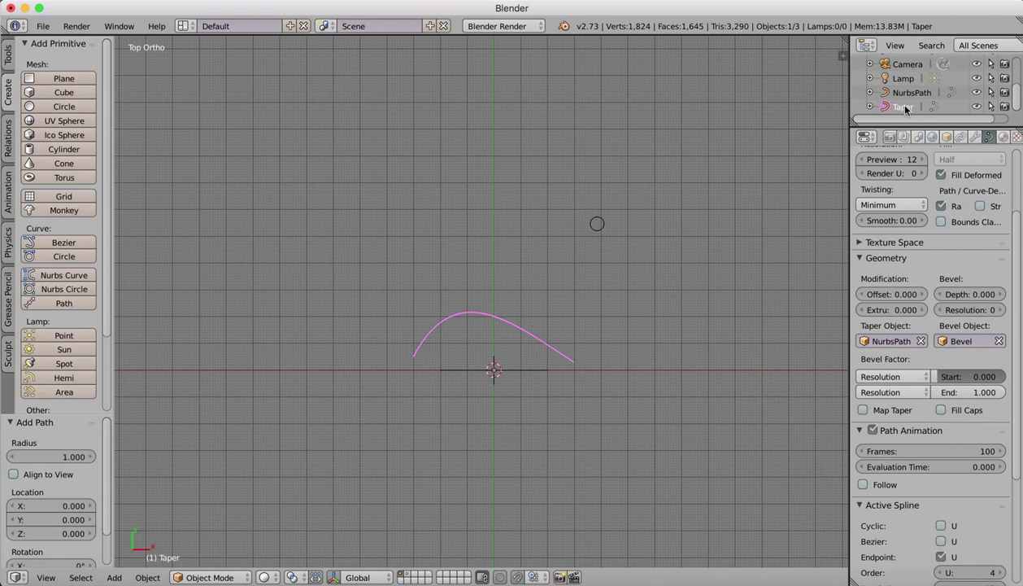
double_click(903, 108)
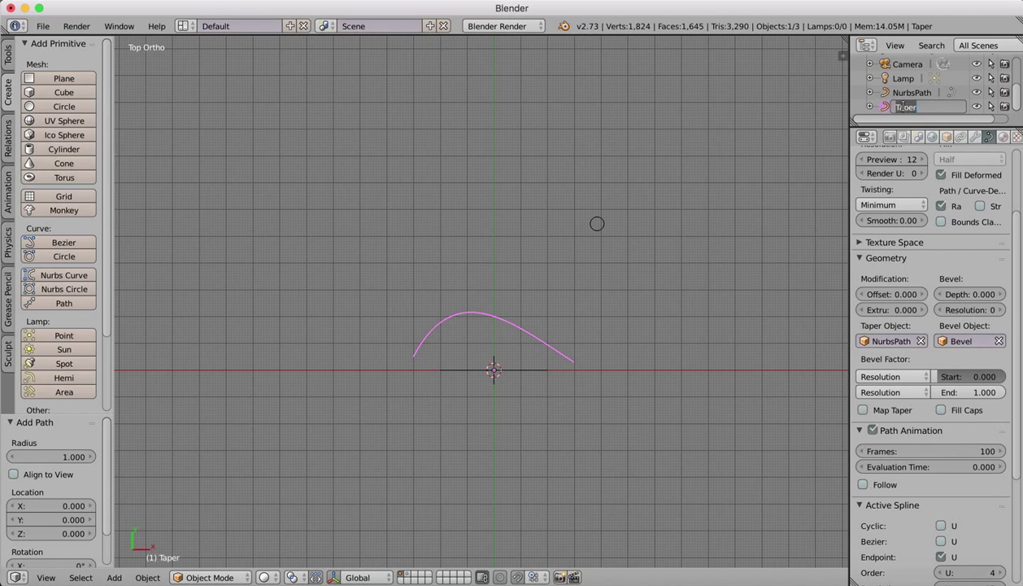
type("Path")
key("Return")
Rename the straight NurbsPath curve as Taper
left_click(912, 93)
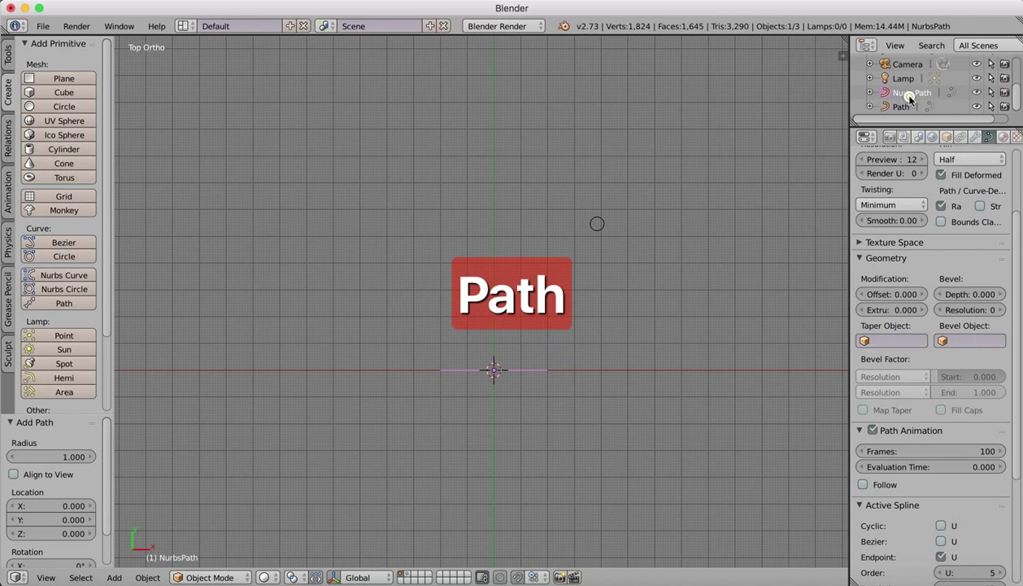
double_click(911, 92)
type("Taper")
key("Return")
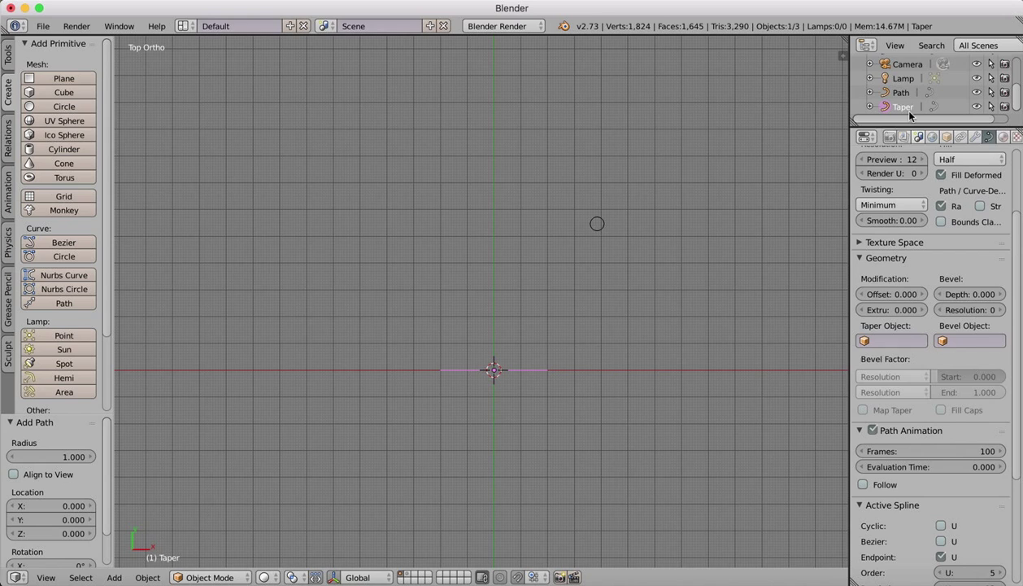
In Edit Mode, move Taper's second control point about -1.8 in Y and its negative-X end point about -1.7 in X, -2.7 in Y
left_click(900, 92)
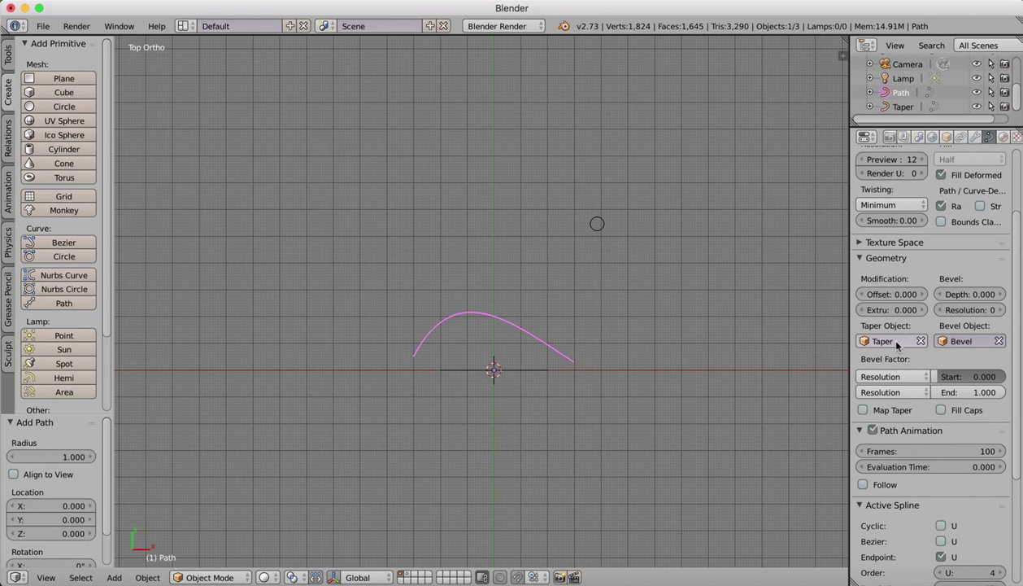
left_click(902, 107)
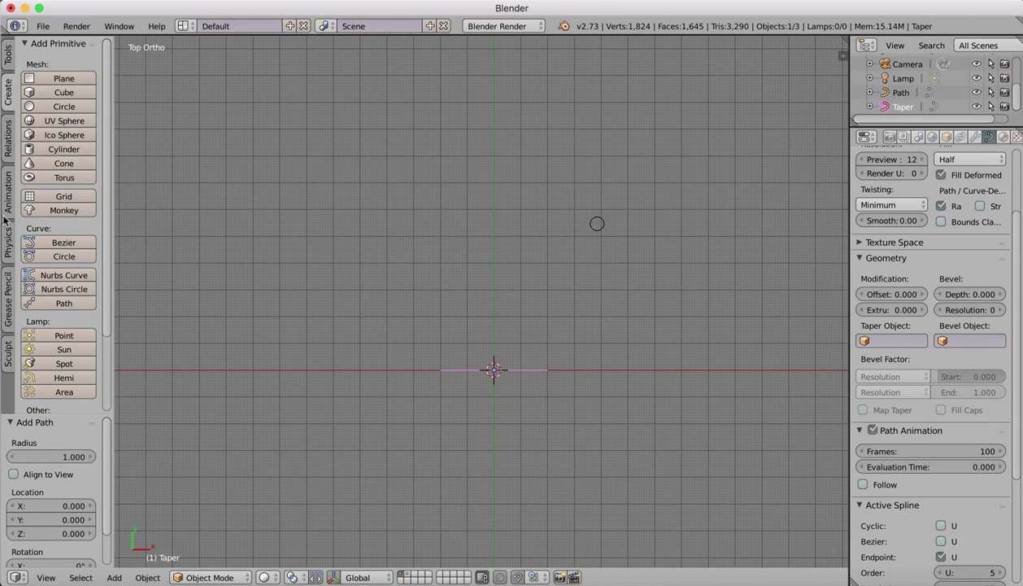
left_click(204, 577)
left_click(205, 540)
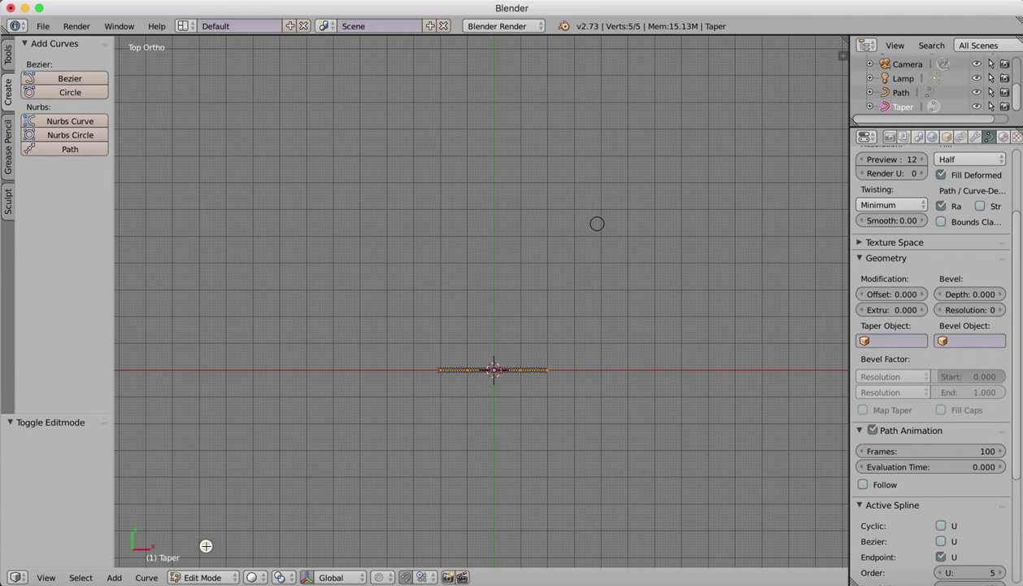
right_click(469, 371)
key("g")
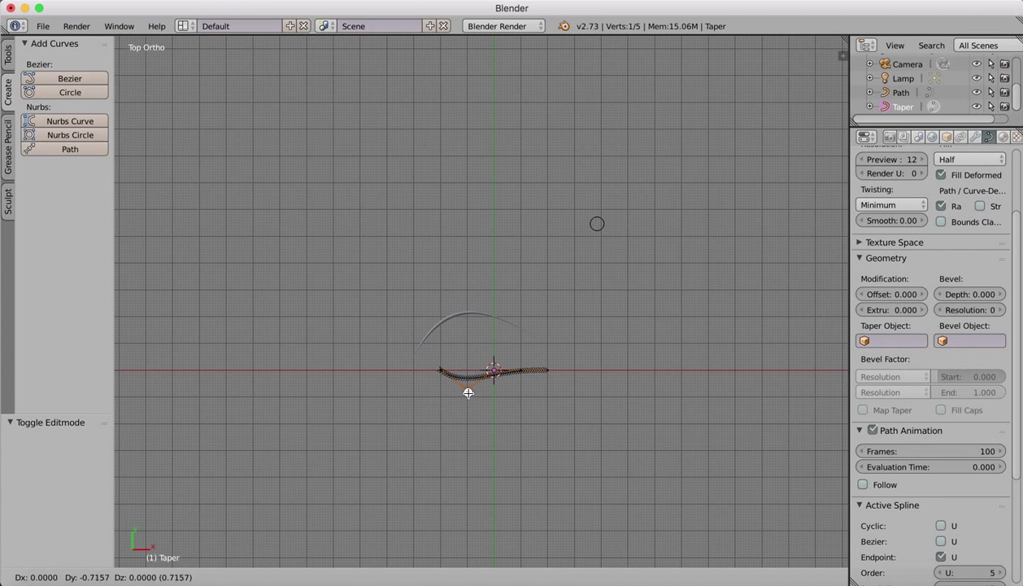
left_click(468, 417)
right_click(439, 371)
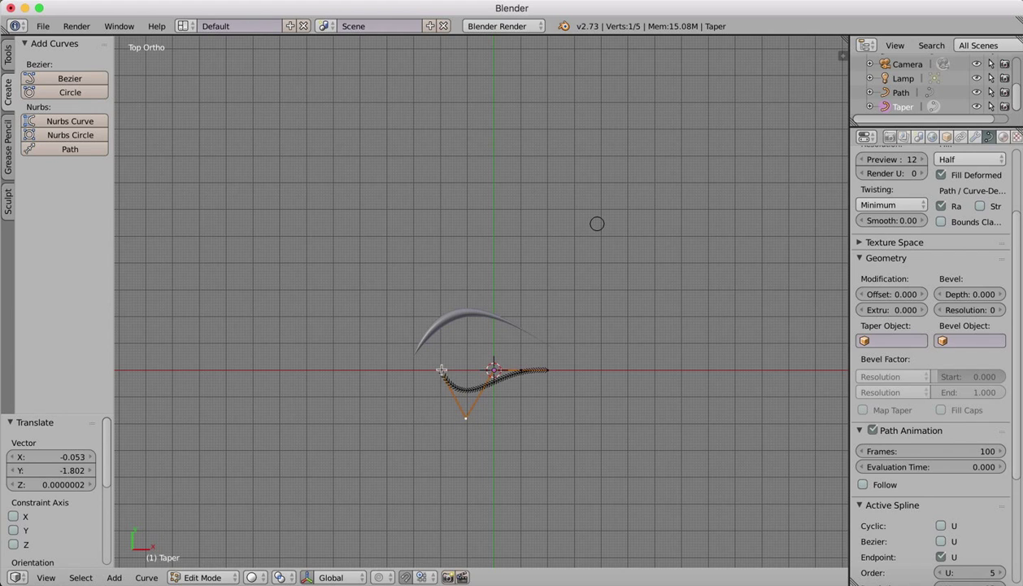
key("g")
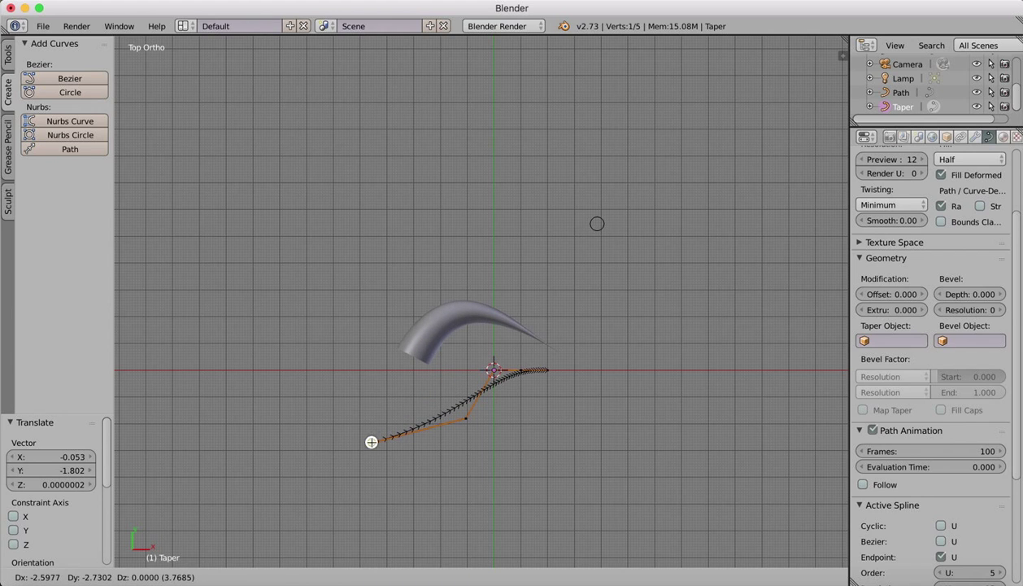
left_click(449, 421)
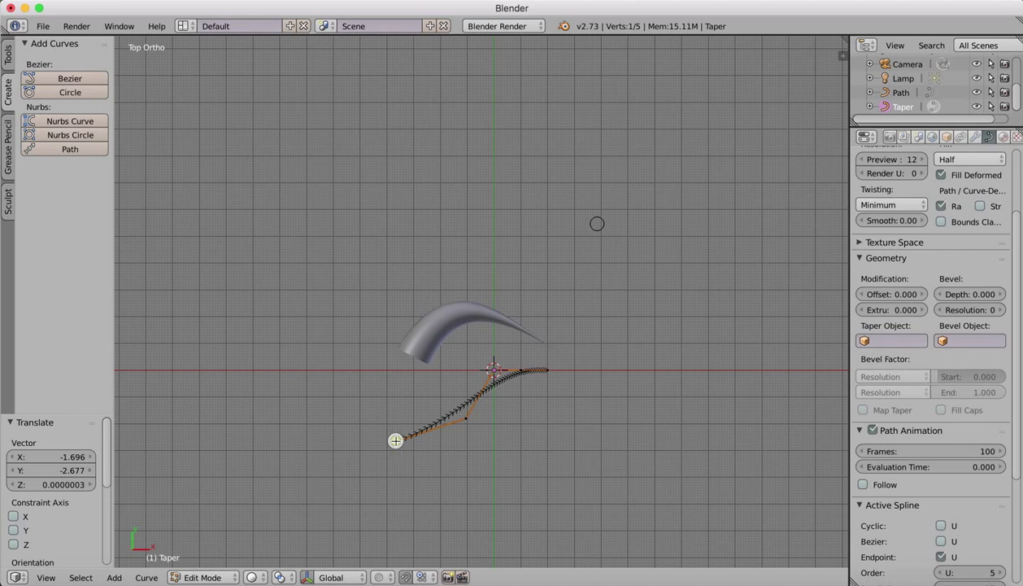
Move Taper's positive-X end point about -0.2 in X, -2.5 in Y, and the adjacent control point about -1.5 in X, -4.1 in Y
right_click(547, 370)
key("g")
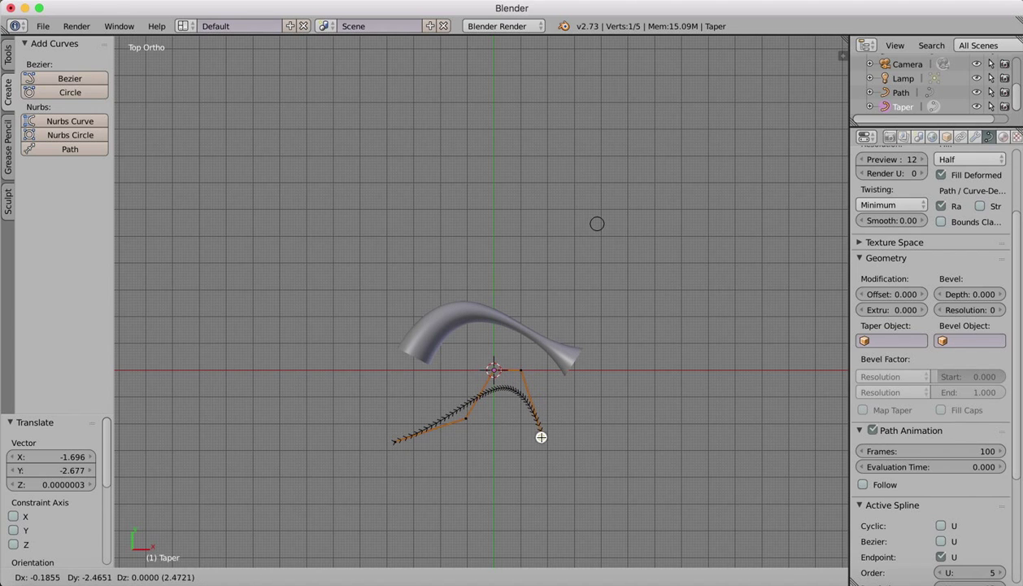
left_click(541, 434)
right_click(521, 371)
key("g")
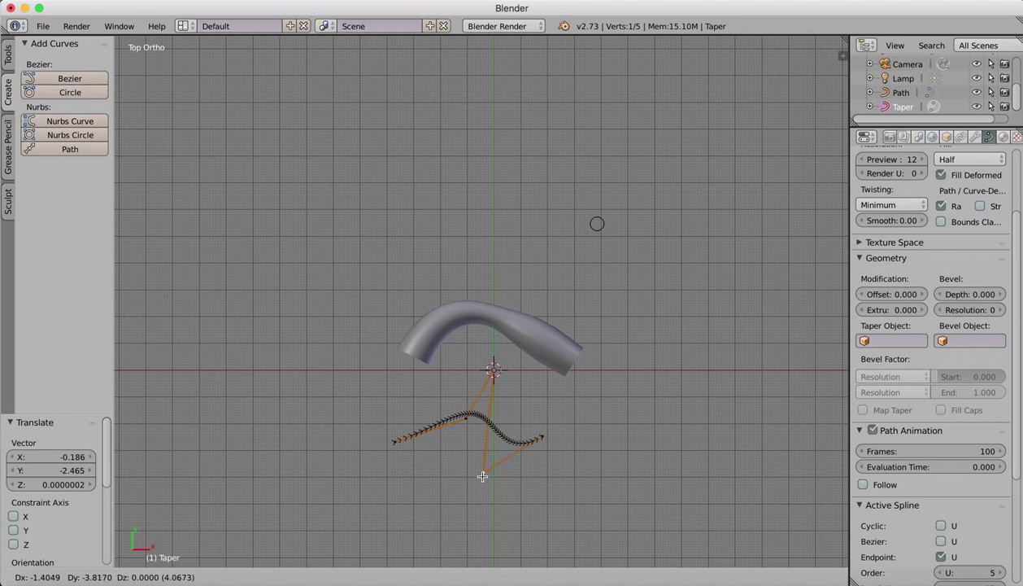
left_click(481, 480)
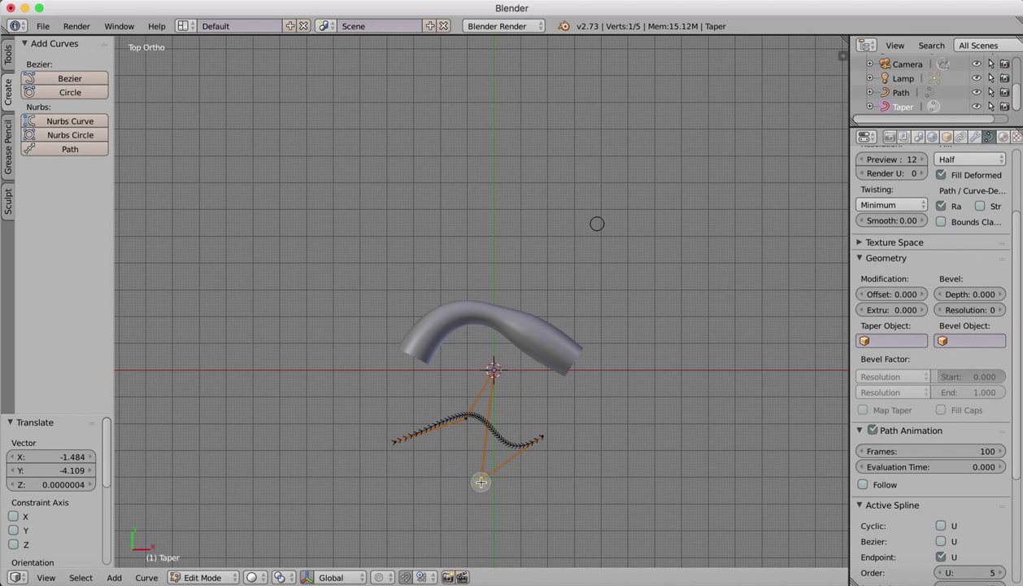
Move Taper's second control point about -2.5 in X, 0.8 in Y, and its negative-X end point about 2.0 in X, -0.8 in Y
right_click(464, 418)
key("g")
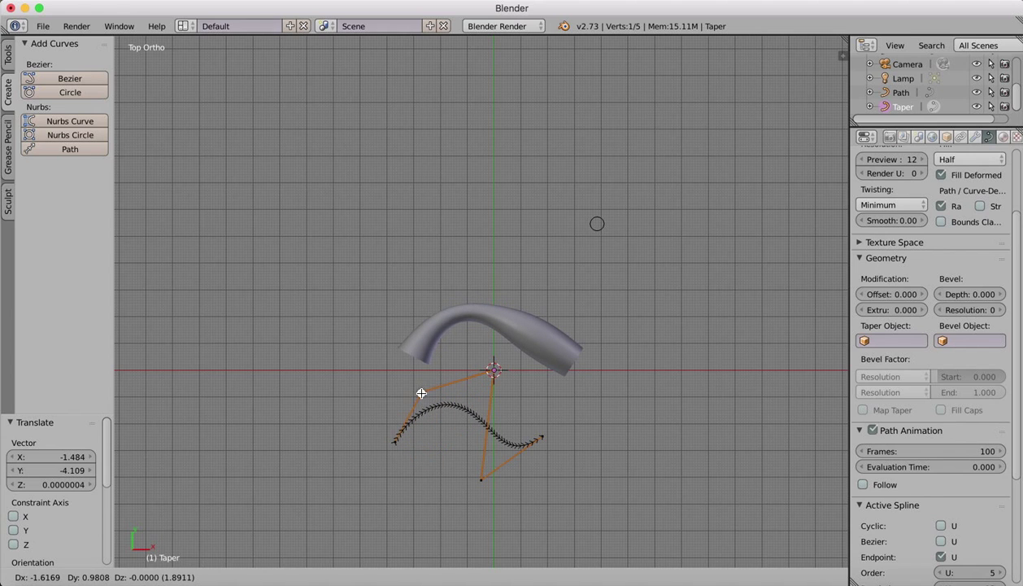
left_click(398, 396)
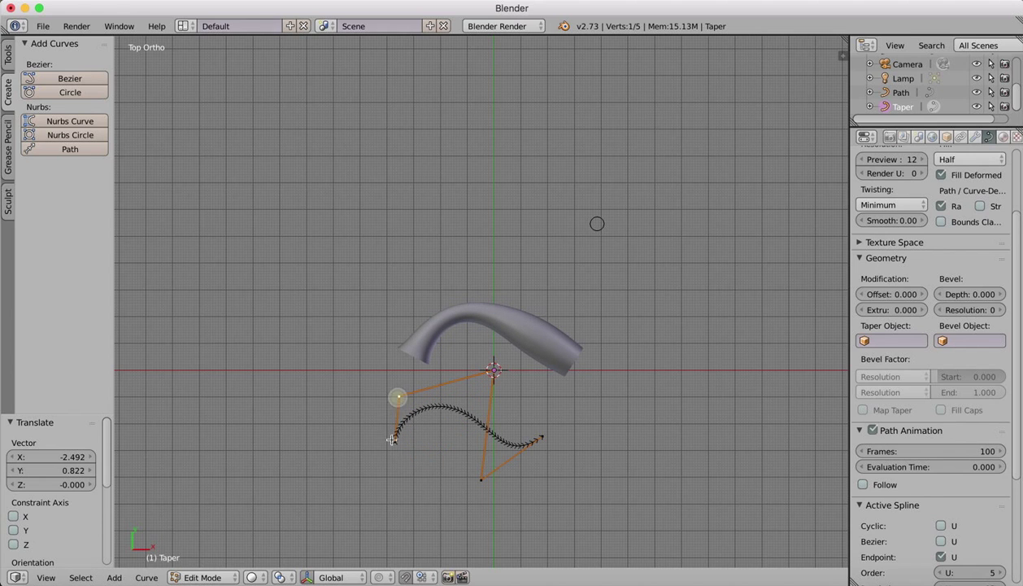
right_click(392, 439)
key("g")
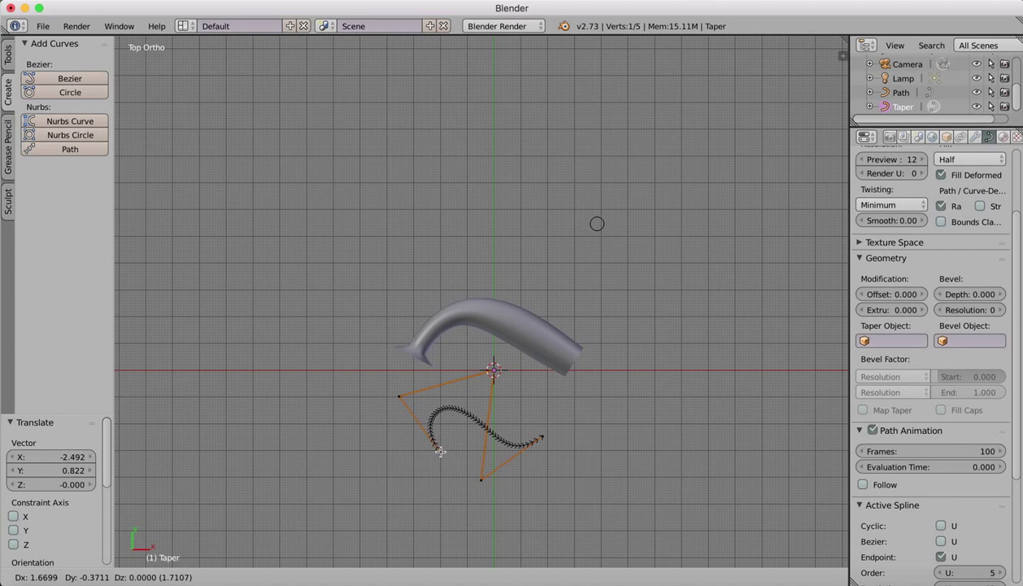
left_click(448, 461)
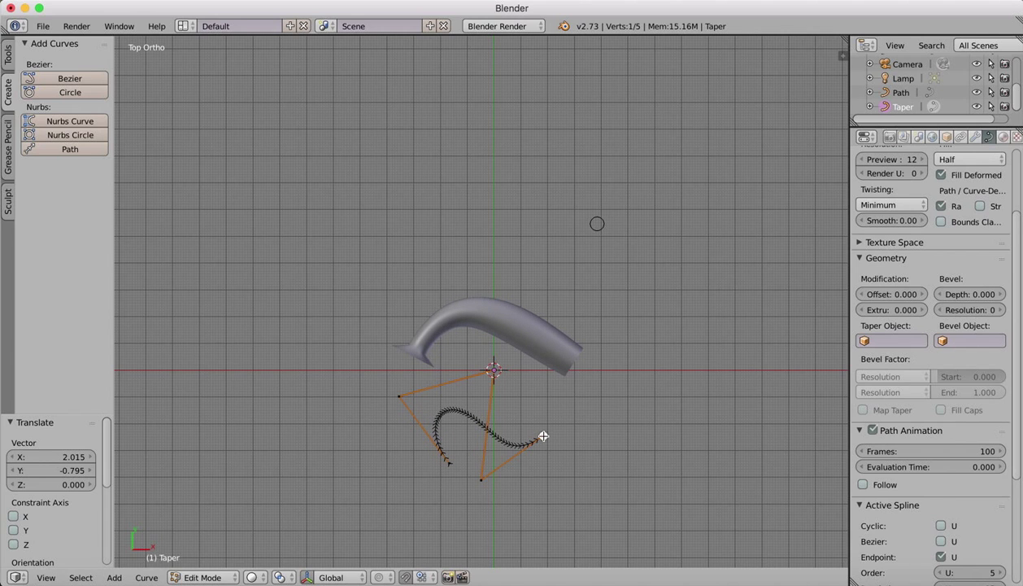
Move Taper's positive-X end point about 0.16 in X and 1.27 in Y to narrow that tube end
right_click(544, 436)
key("g")
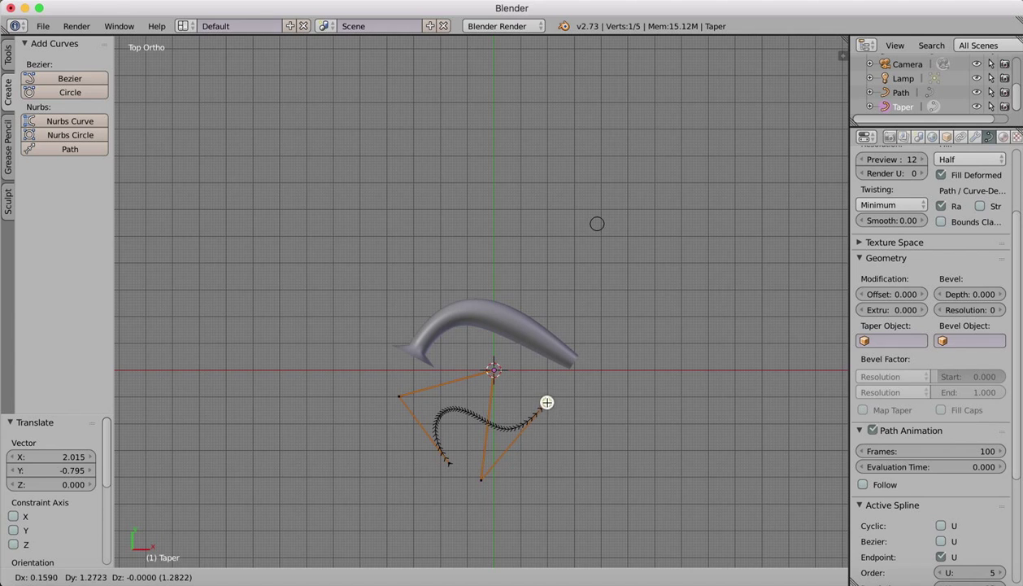
left_click(547, 402)
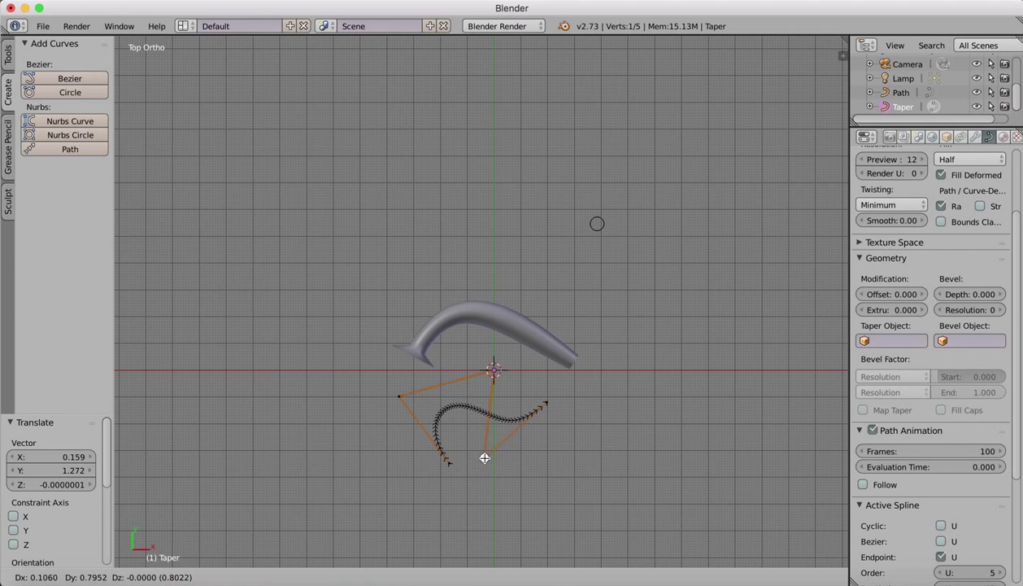
Move Taper's fourth control point about 0.27 in X, 1.17 in Y, and its middle point about -1.14 in X, -0.8 in Y
right_click_drag(485, 458, 486, 447)
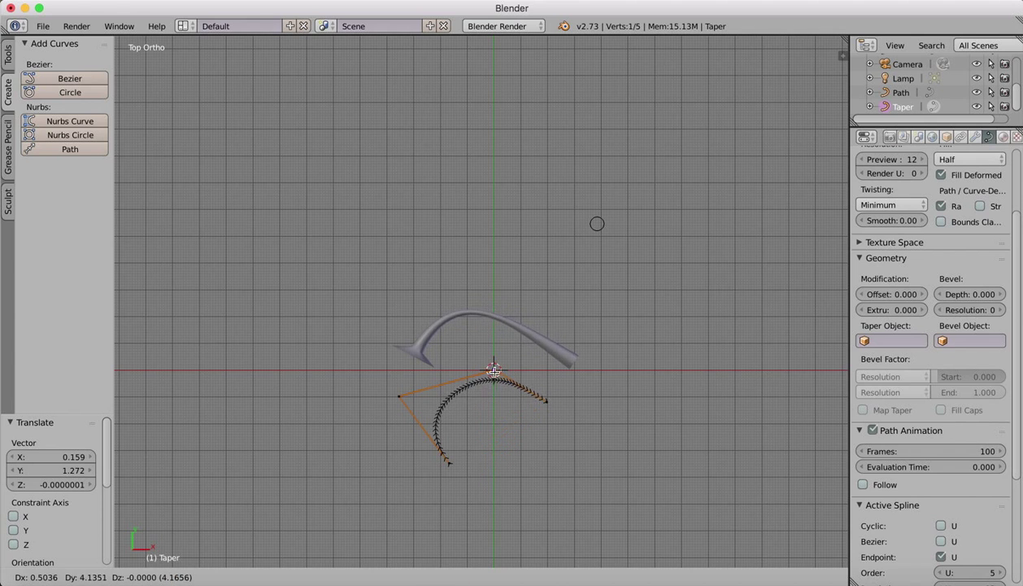
left_click(488, 450)
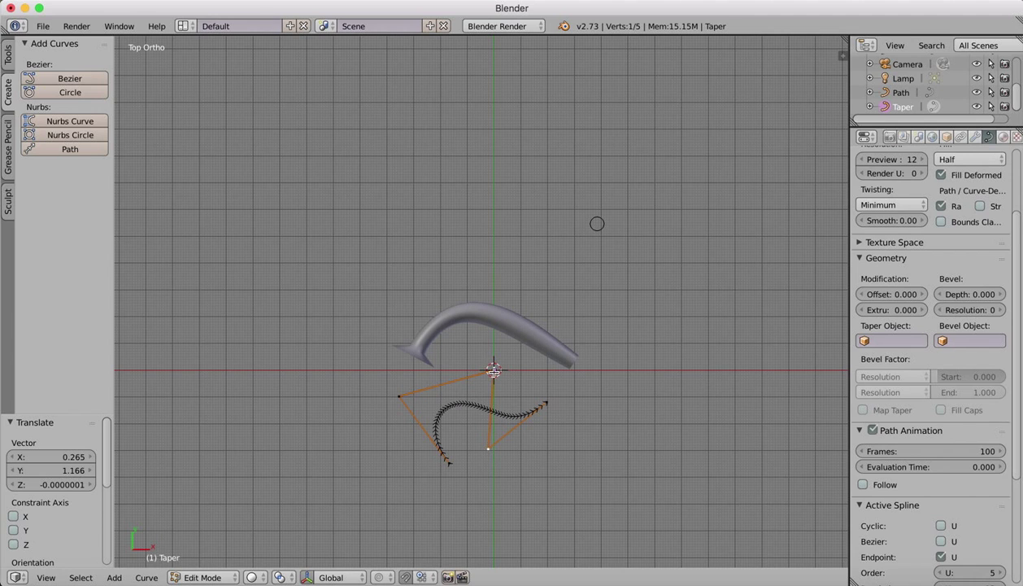
key("g")
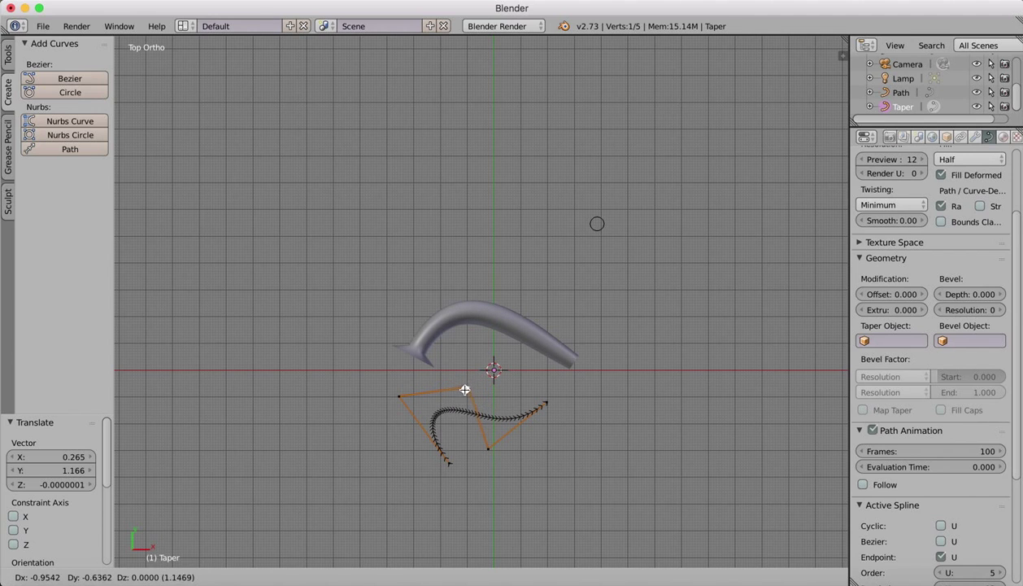
left_click(461, 393)
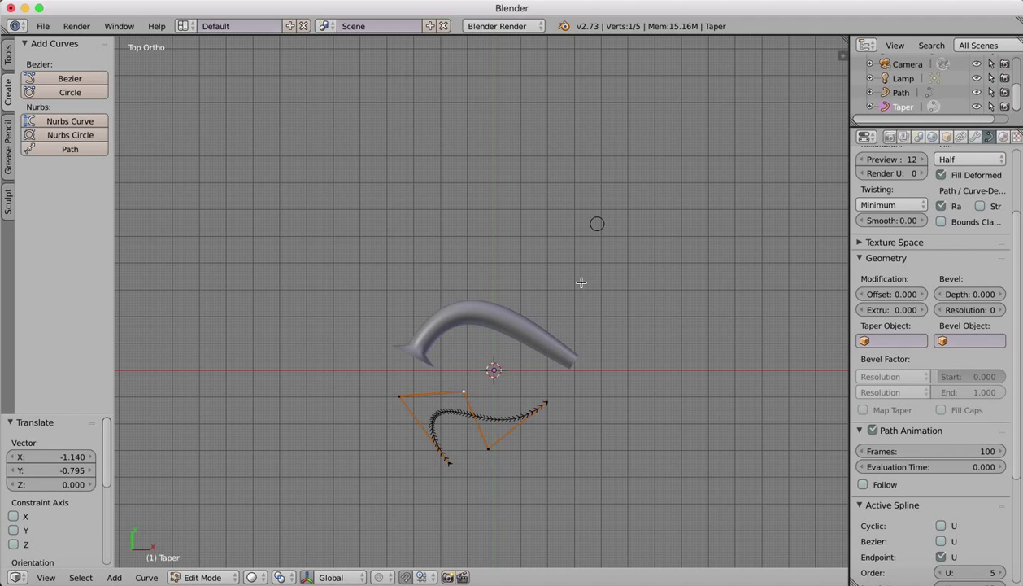
Examine the tapered tube and its flared open end in perspective, and return to Object Mode
middle_click_drag(512, 323, 513, 326)
middle_click_drag(290, 384, 307, 384)
scroll(306, 384, "down", 5)
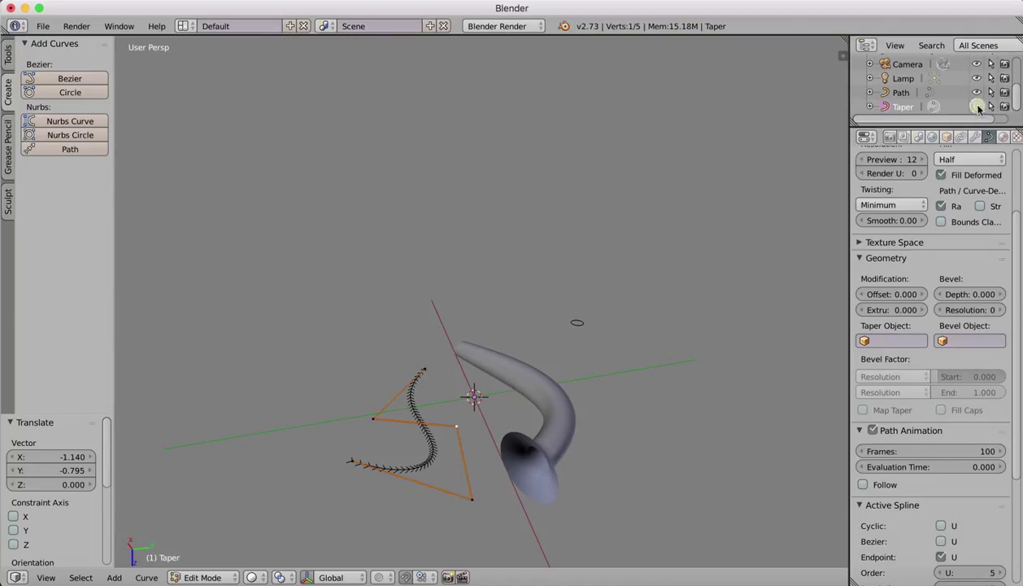
left_click(202, 576)
left_click(201, 562)
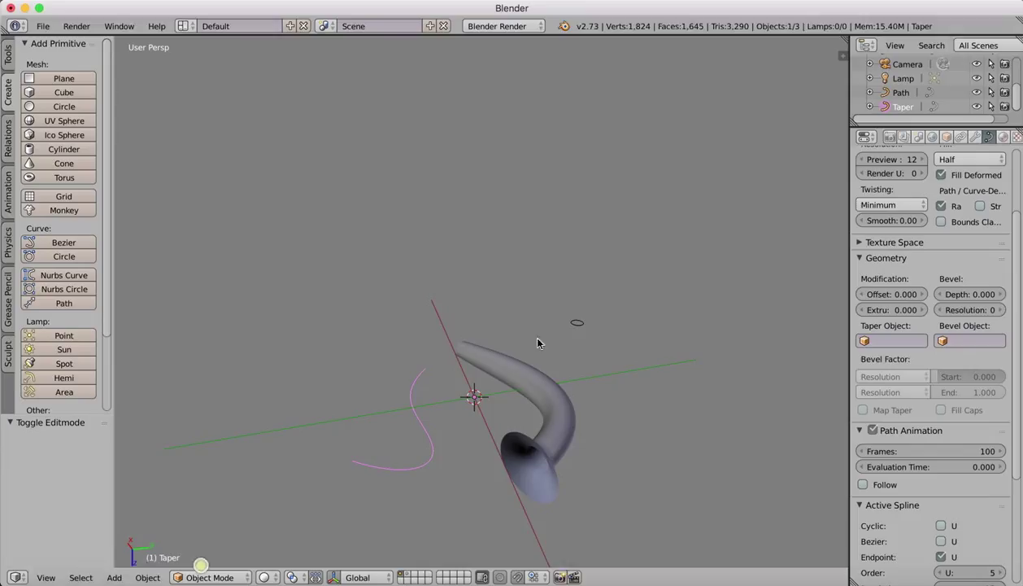
Hide the Taper and Bevel curves so that only the tube is displayed
left_click(976, 108)
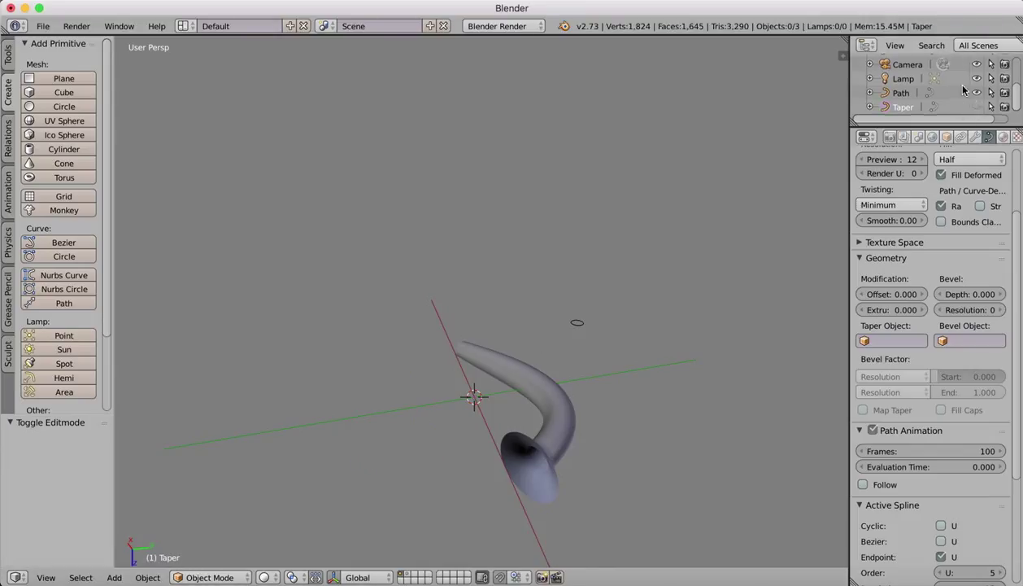
scroll(965, 88, "up", 2)
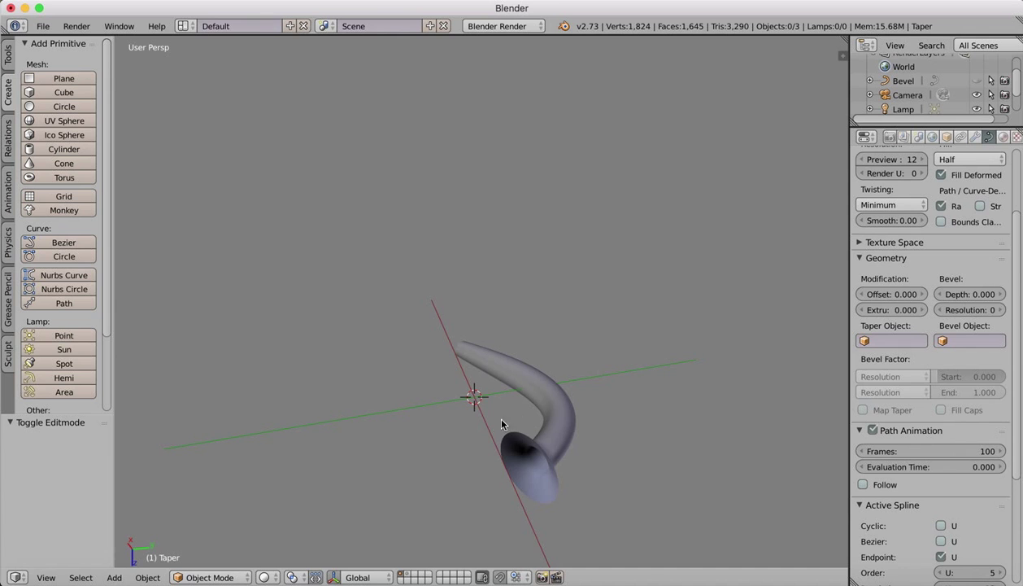
Select the tube and convert it from a curve to a mesh
middle_click_drag(501, 423, 483, 425)
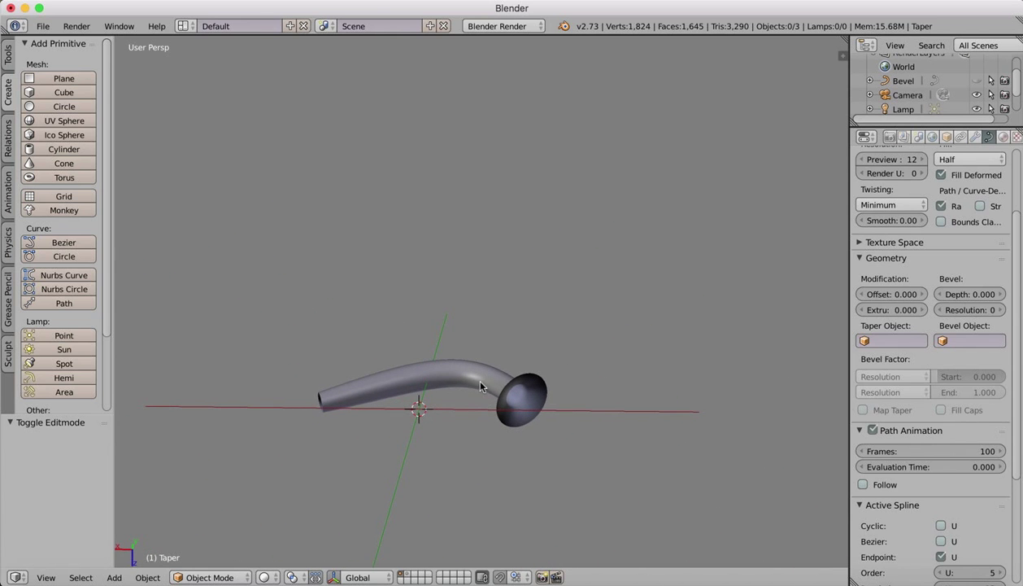
right_click(480, 386)
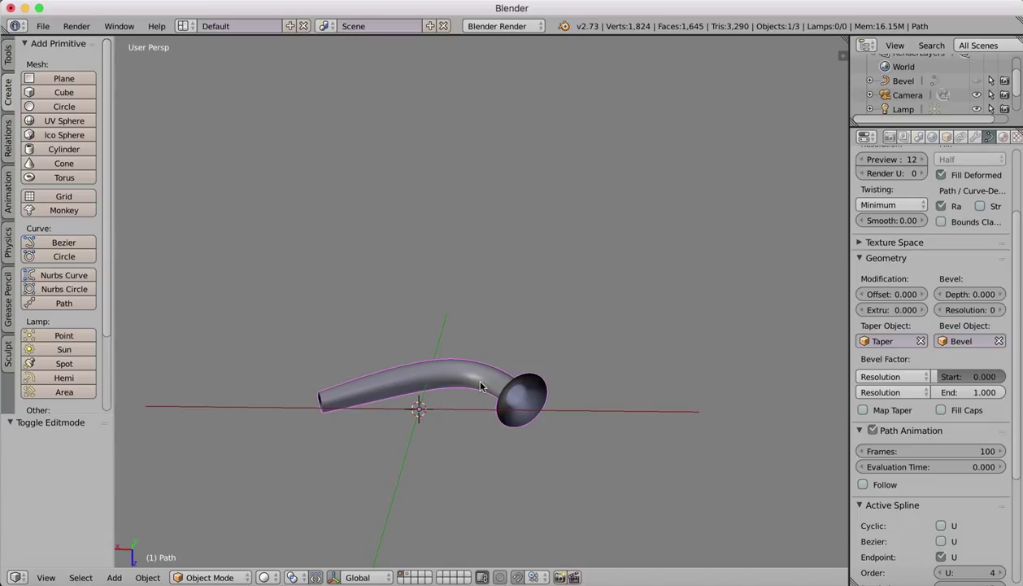
key("alt+c")
left_click(466, 398)
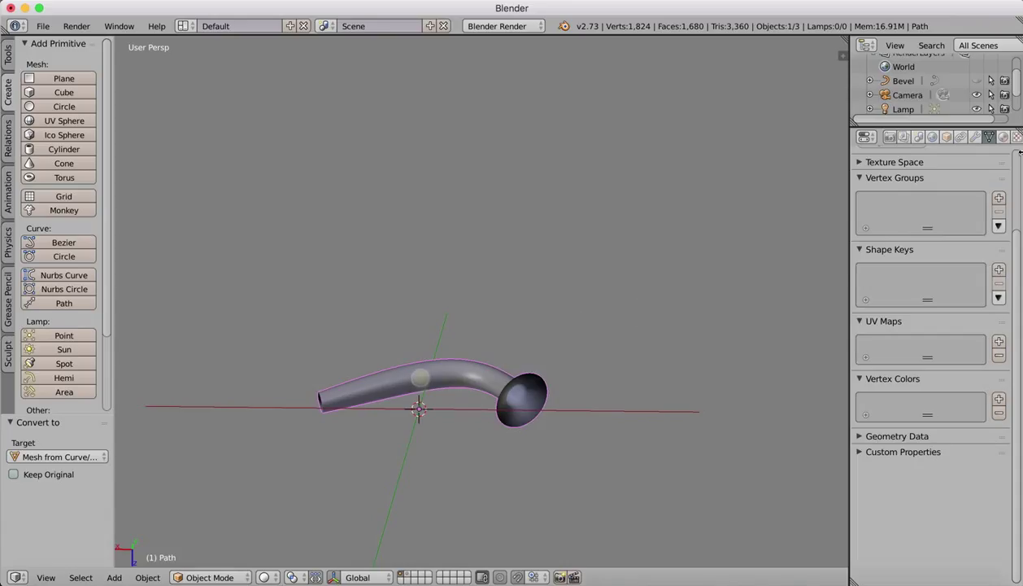
Add a Solidify modifier to the tube mesh and set its thickness to 0.028
left_click(945, 138)
left_click(975, 138)
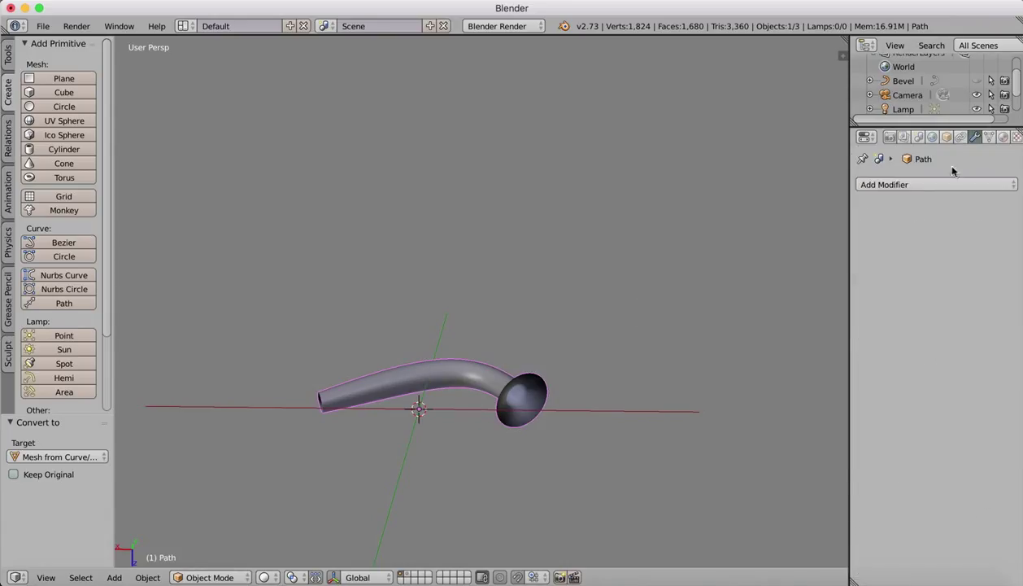
left_click(926, 185)
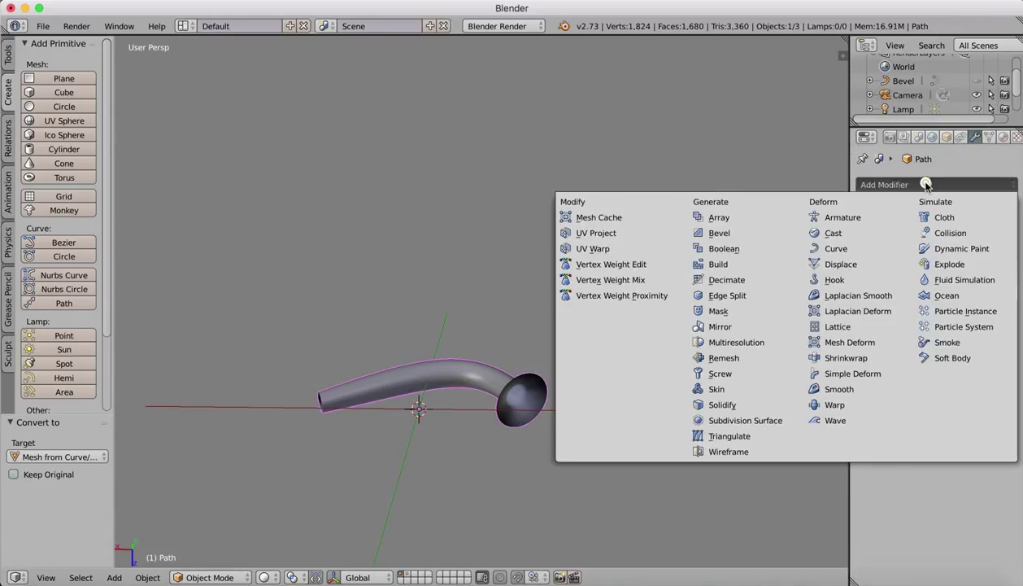
left_click(718, 404)
scroll(482, 416, "right", 10)
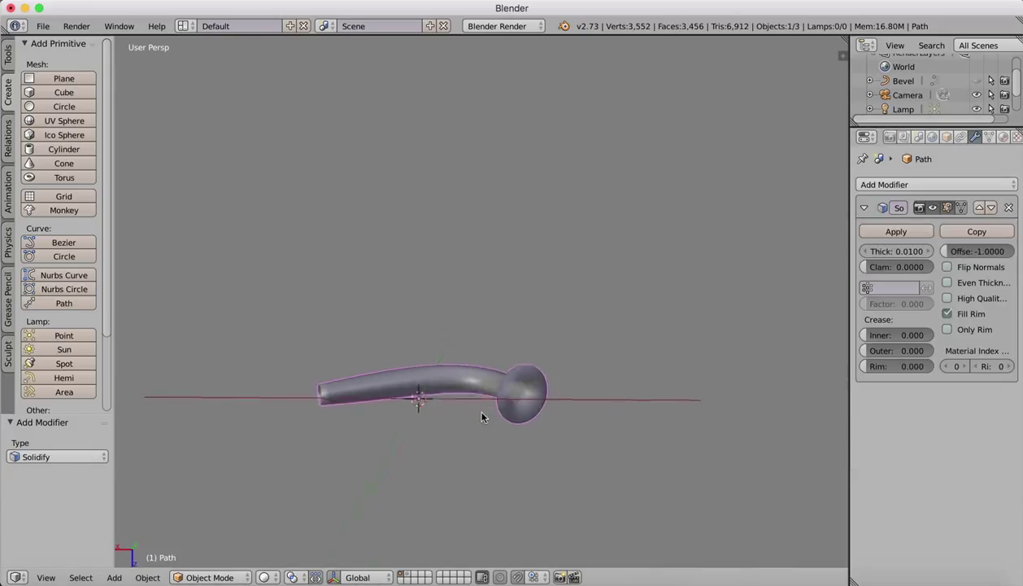
scroll(481, 417, "left", 10)
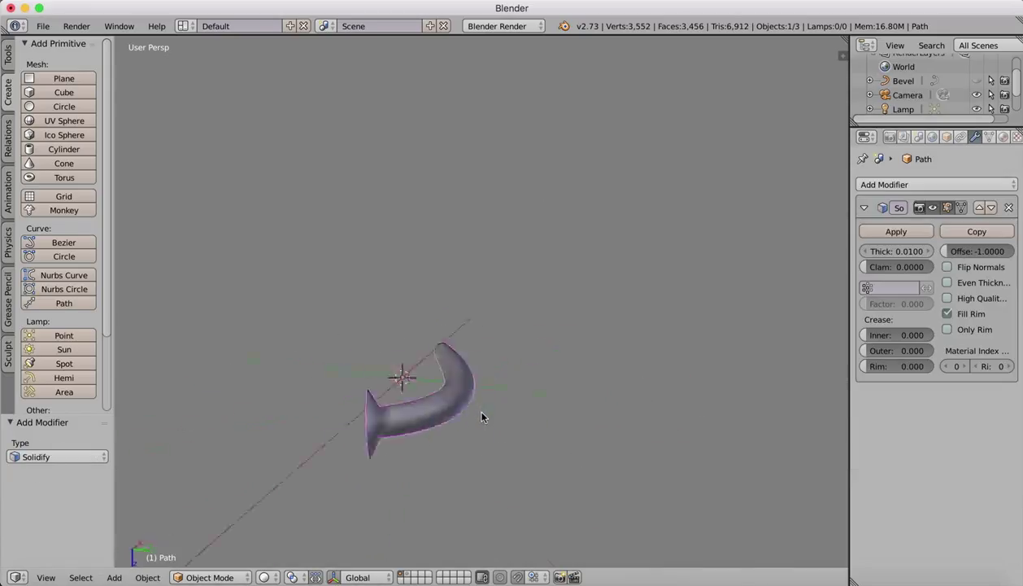
left_click(922, 251)
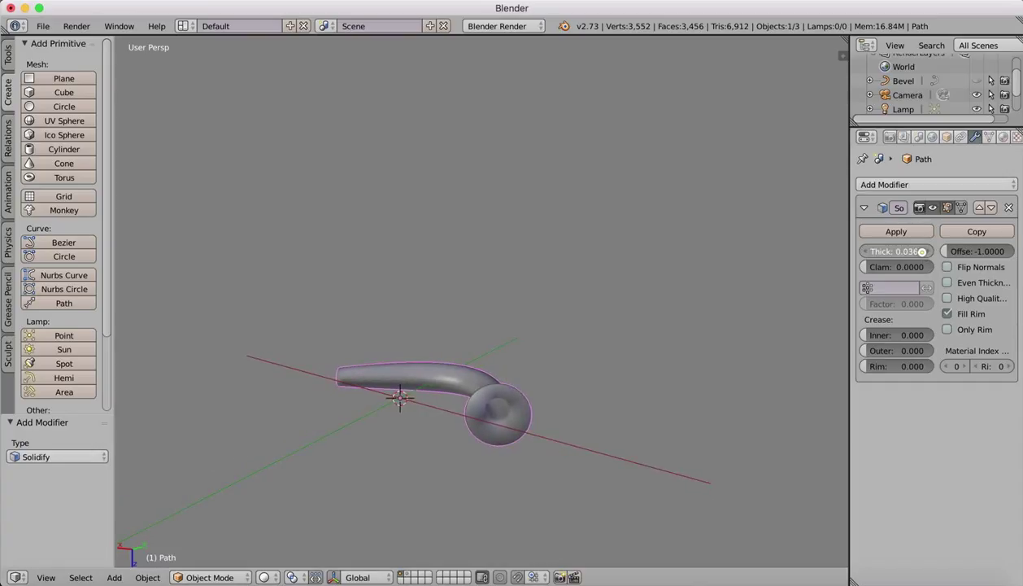
left_click_drag(921, 252, 916, 251)
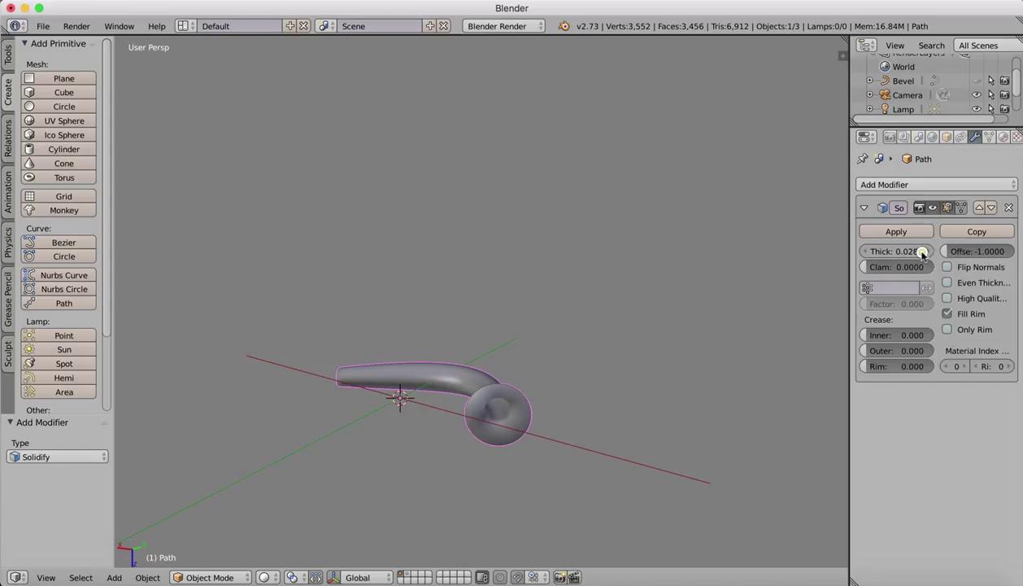
Examine the thickened tube from several angles, including its flared open end
scroll(469, 424, "left", 10)
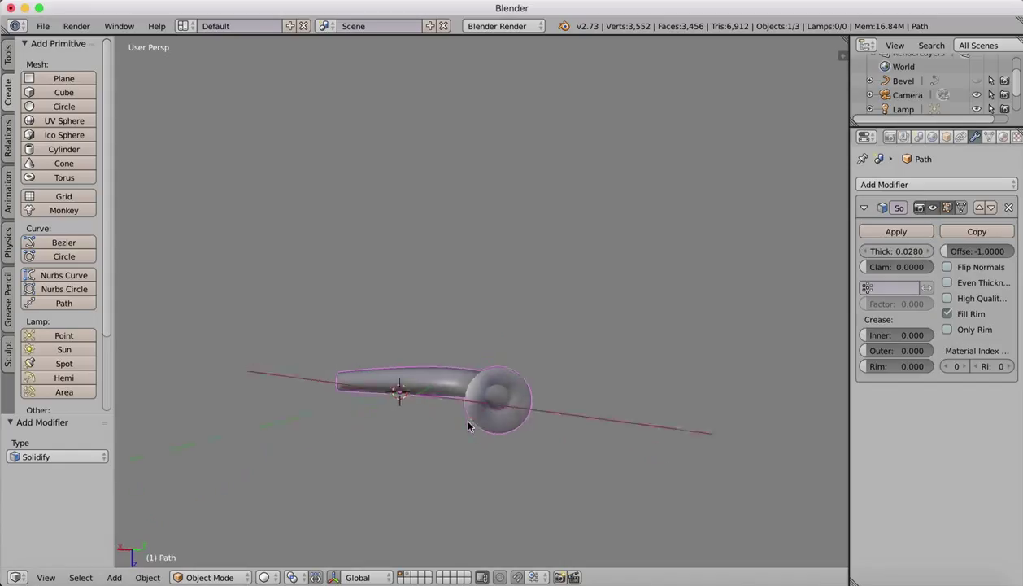
scroll(468, 426, "up", 5)
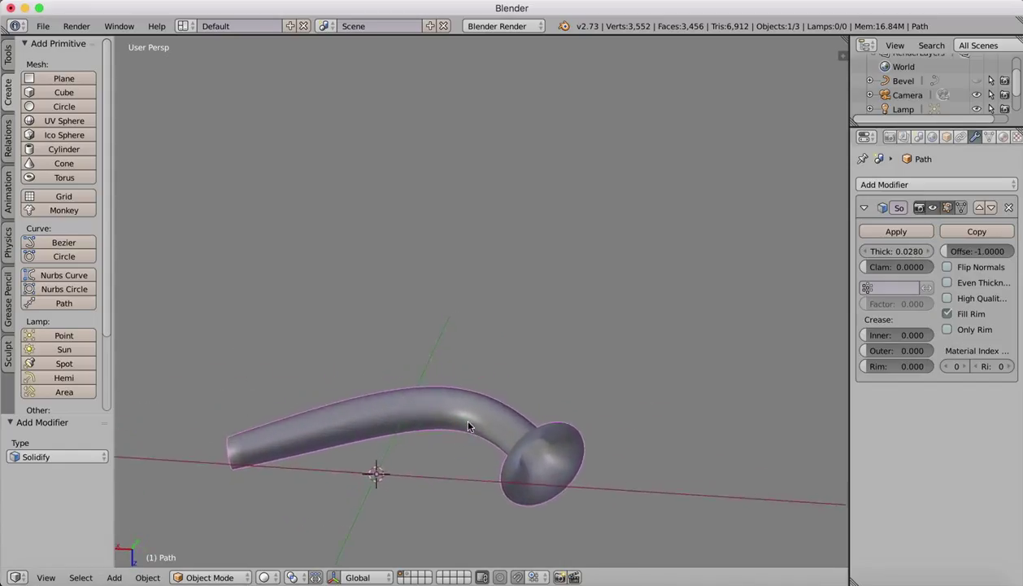
scroll(460, 490, "down", 10)
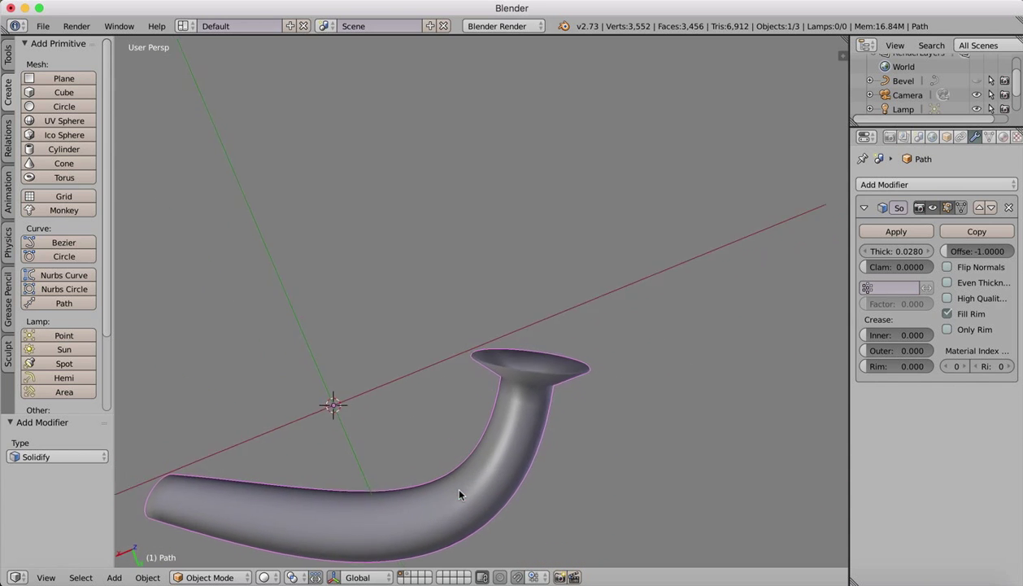
scroll(458, 494, "right", 10)
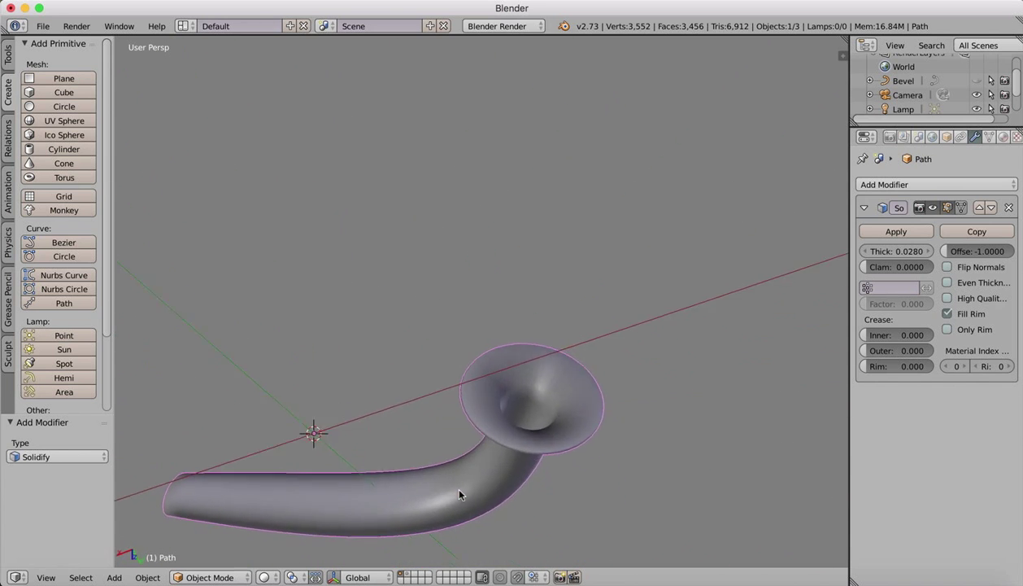
scroll(459, 495, "right", 10)
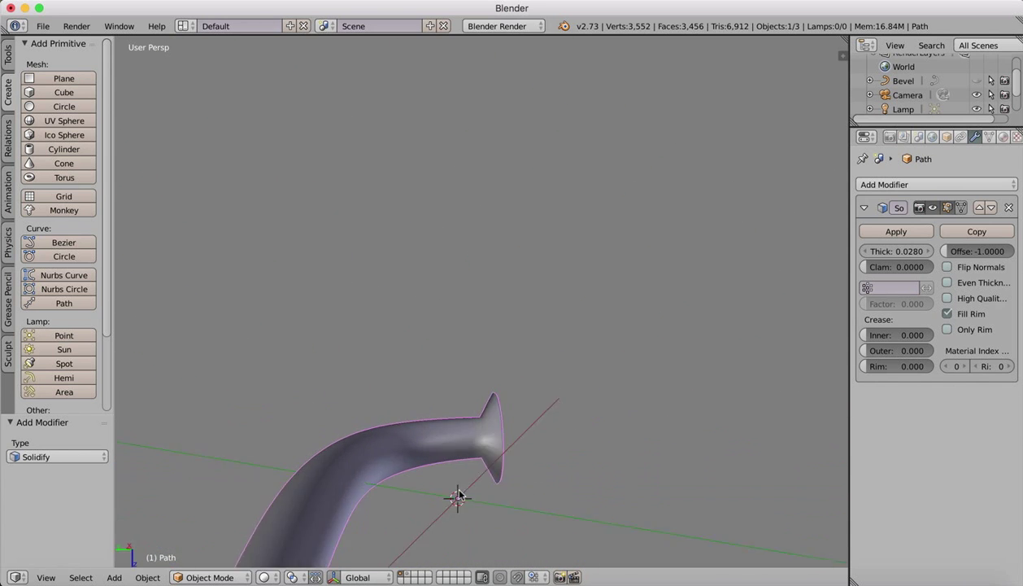
scroll(459, 498, "right", 10)
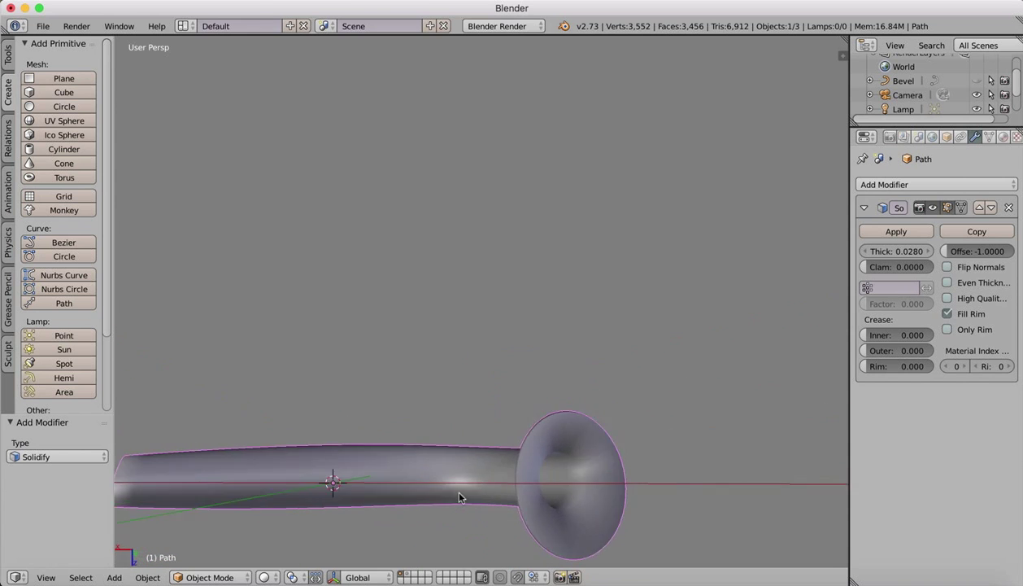
middle_click_drag(460, 498, 560, 443)
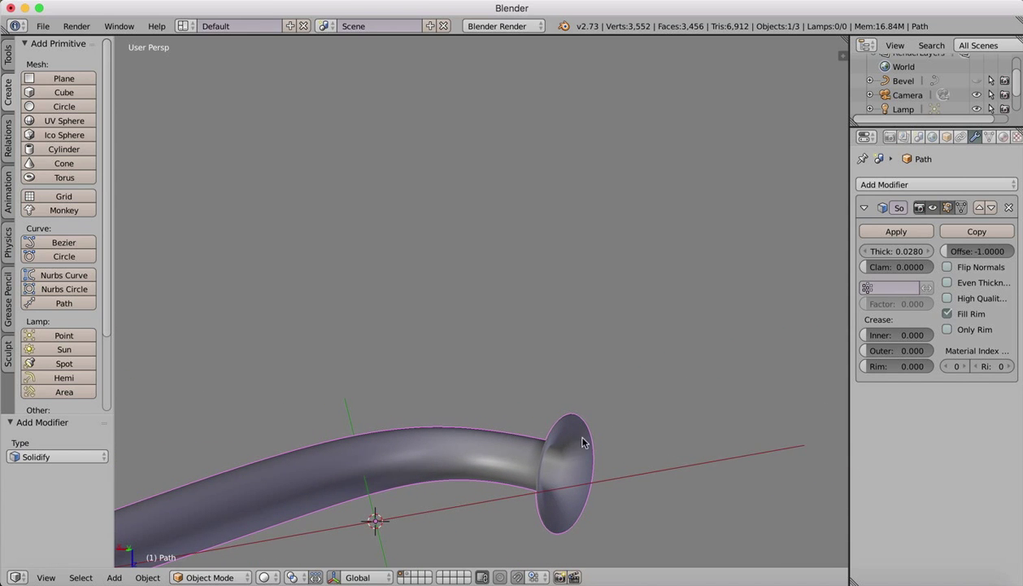
Enter Edit Mode with edge selection and select the edge loop around the rim of the tube's flared end
left_click(203, 574)
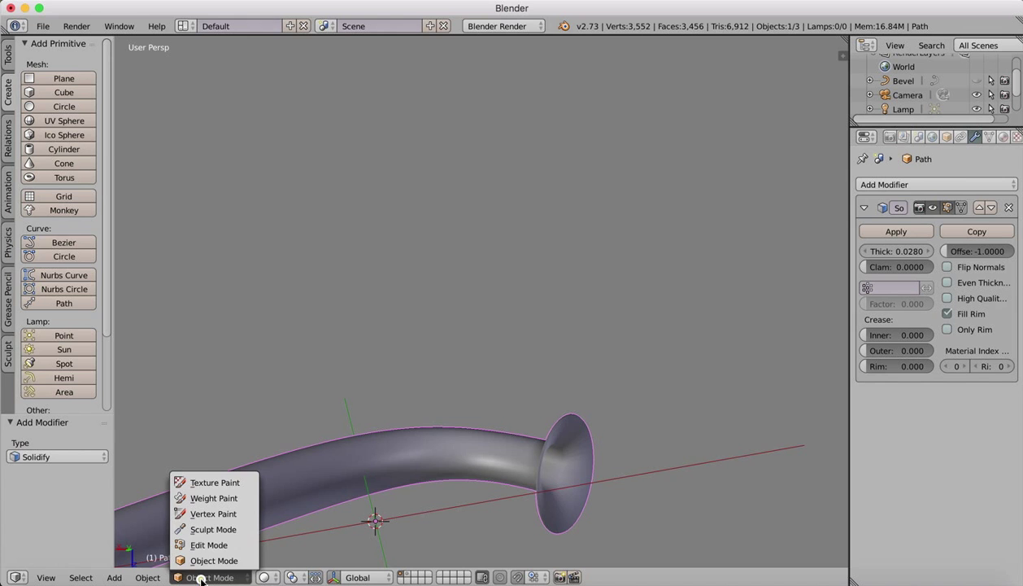
left_click(206, 543)
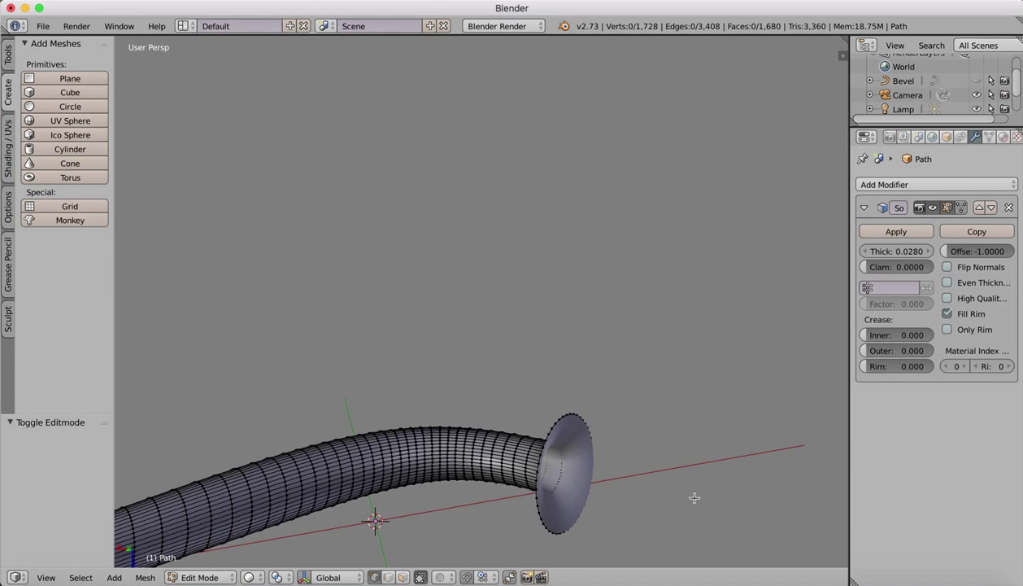
scroll(695, 498, "right", 8)
scroll(694, 498, "left", 6)
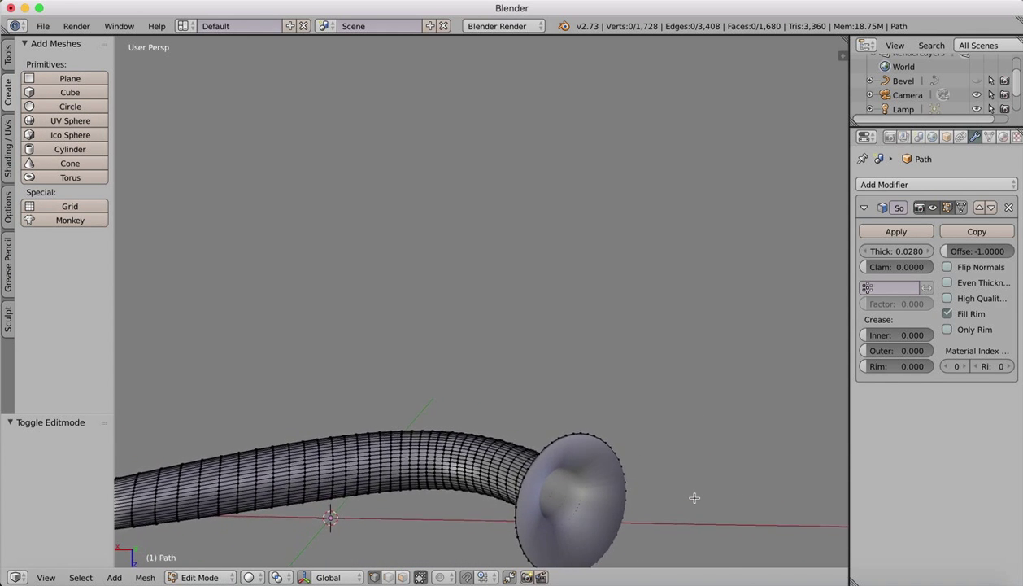
scroll(695, 498, "left", 6)
scroll(553, 479, "up", 2)
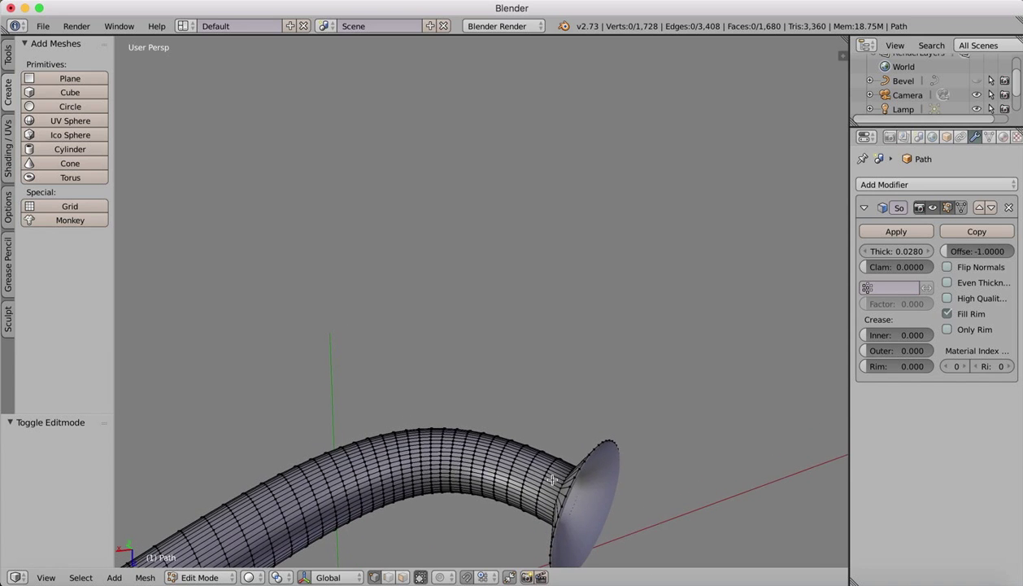
left_click(388, 575)
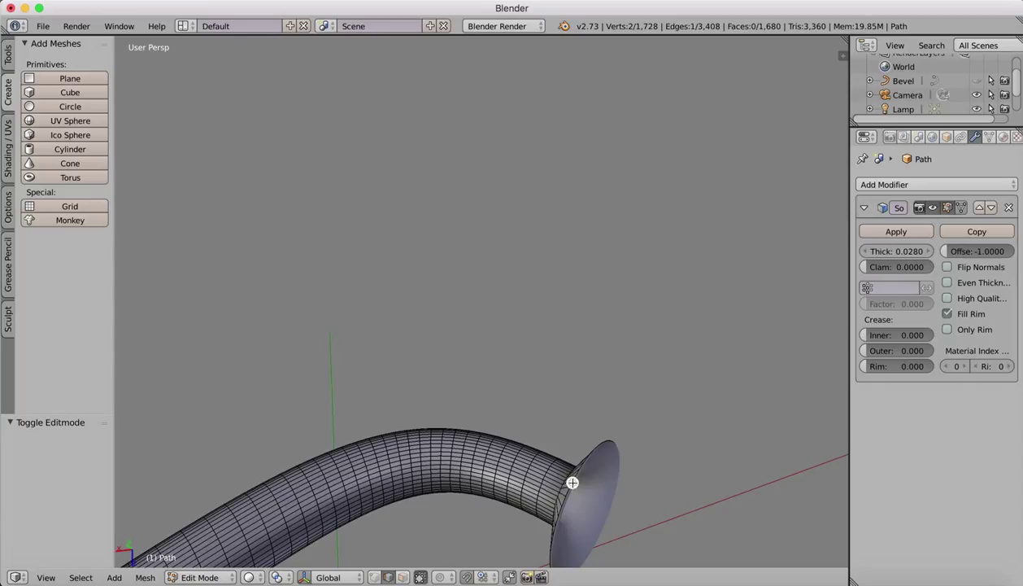
left_click(81, 576)
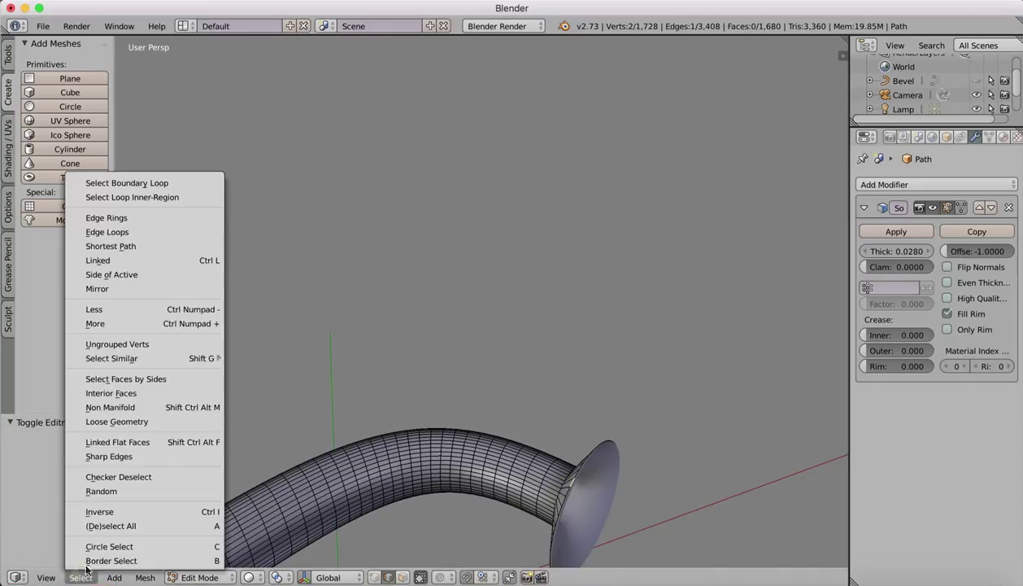
left_click(118, 232)
In top view, extrude the flared end's rim loop outward by about -0.54 in X and -1.01 in Y
scroll(262, 295, "right", 10)
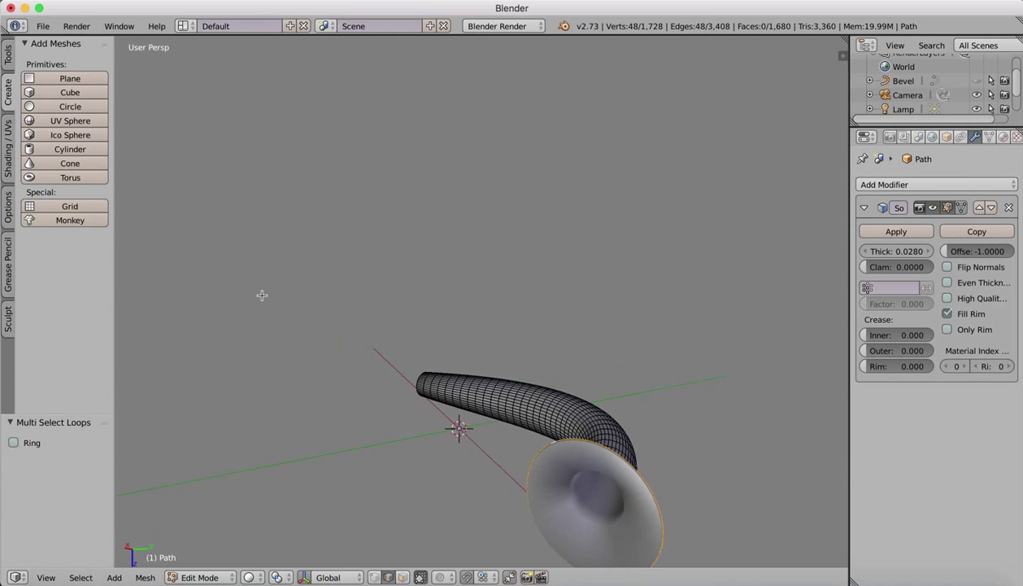
scroll(261, 296, "right", 8)
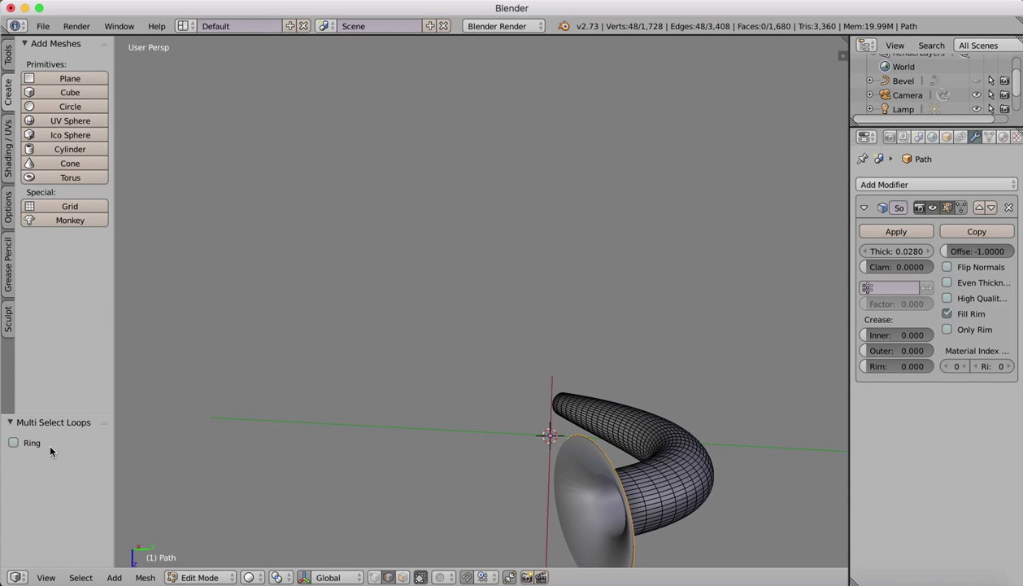
left_click(80, 578)
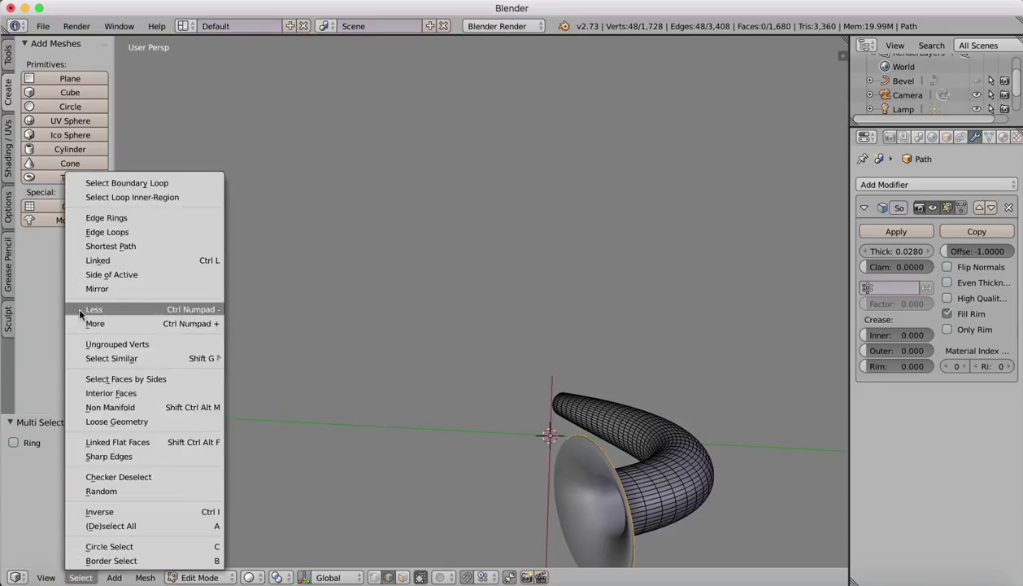
left_click(45, 576)
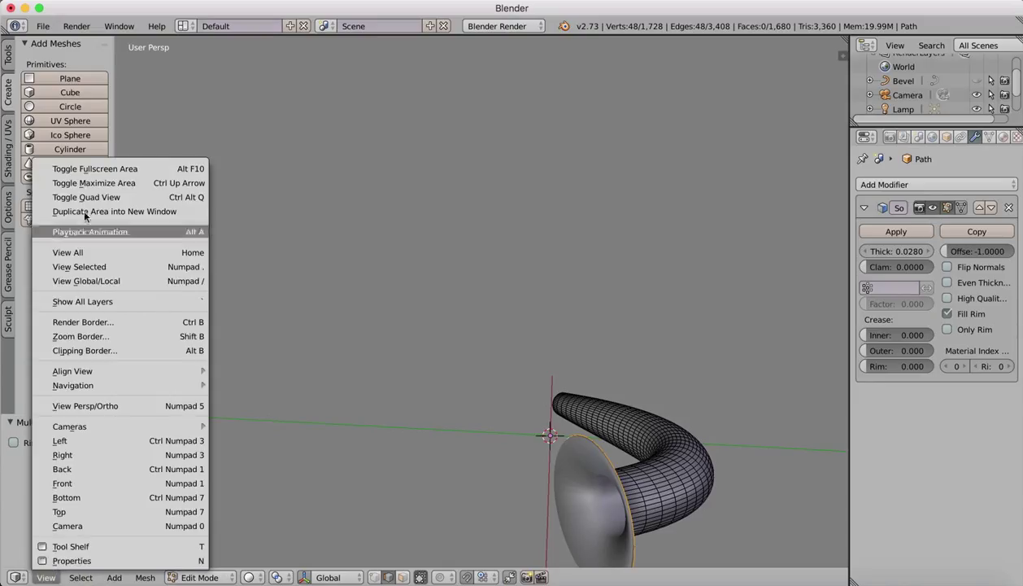
left_click(67, 511)
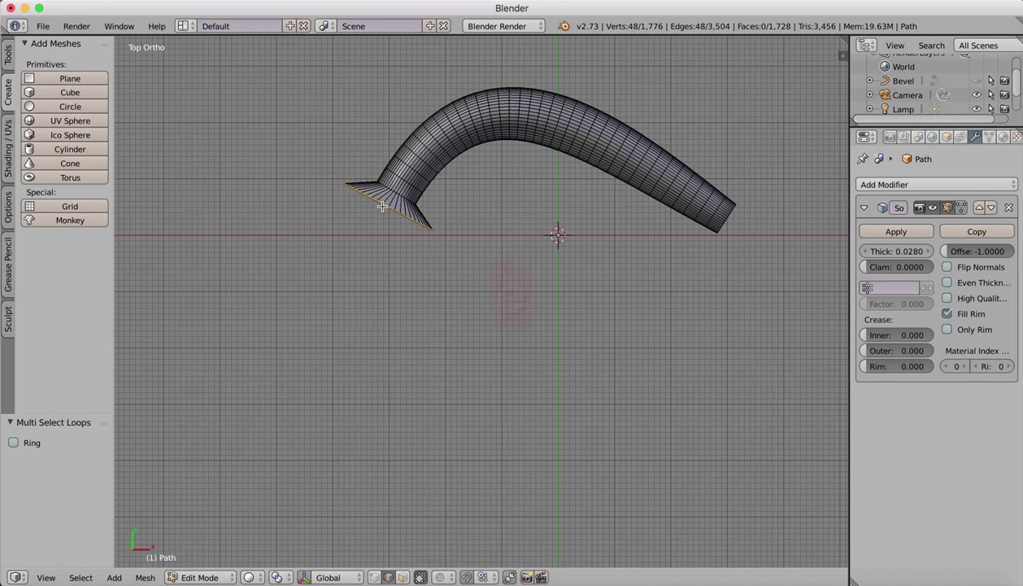
key("e")
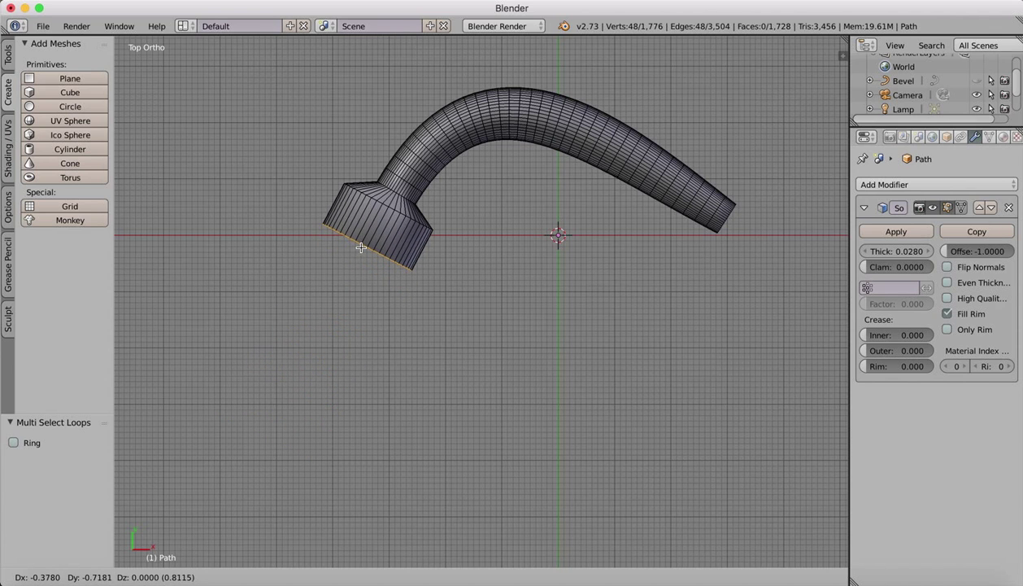
left_click(267, 411)
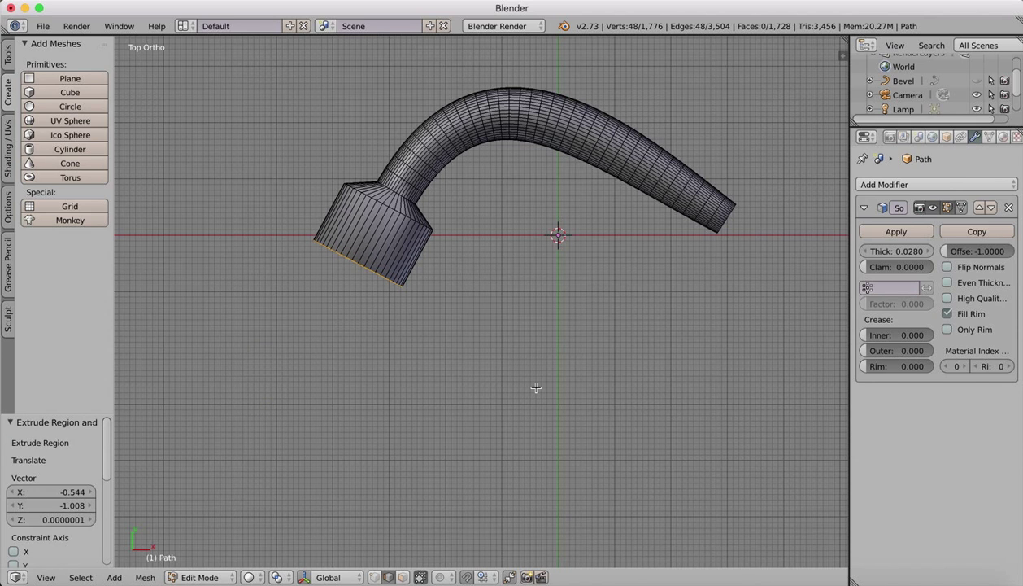
Scale the extruded end loop to about 0.416 and extrude it again by about -0.82 in X and -1.29 in Y
key("s")
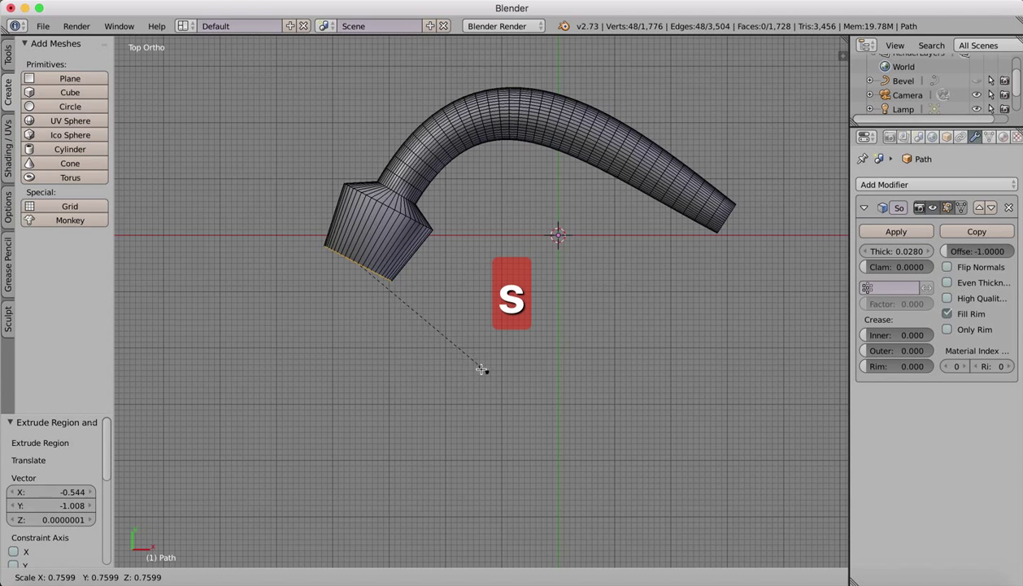
left_click(421, 328)
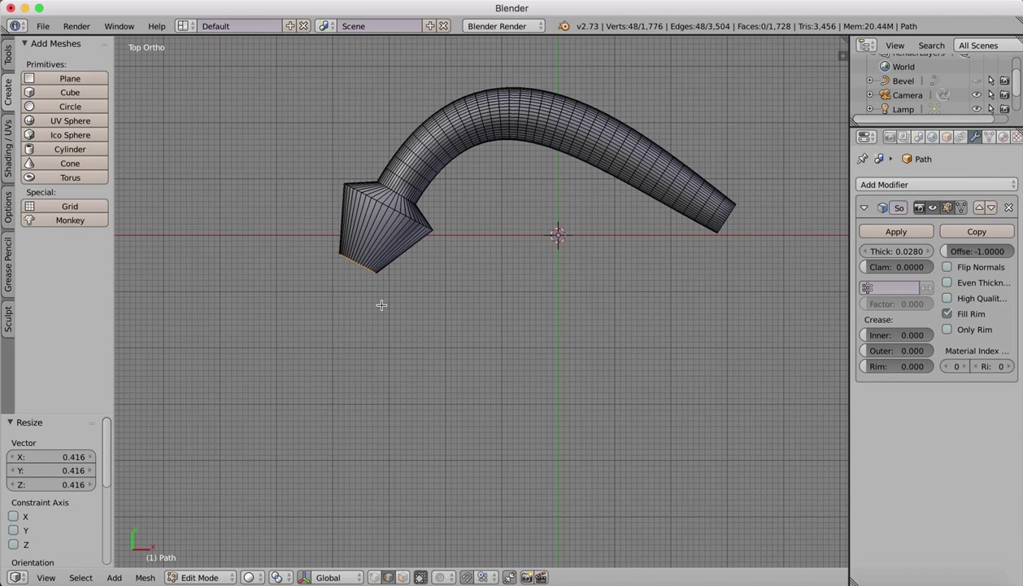
key("e")
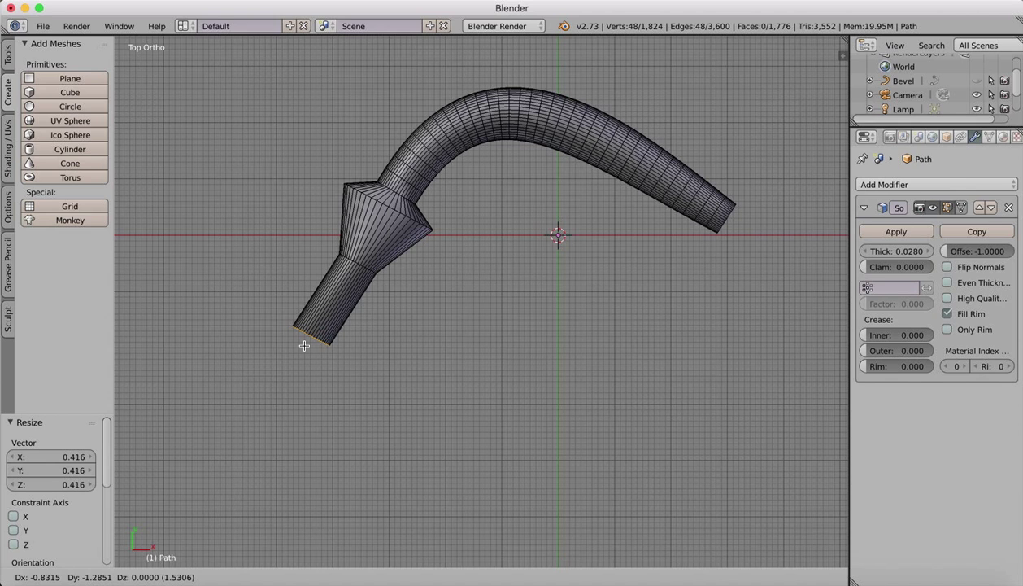
left_click(305, 346)
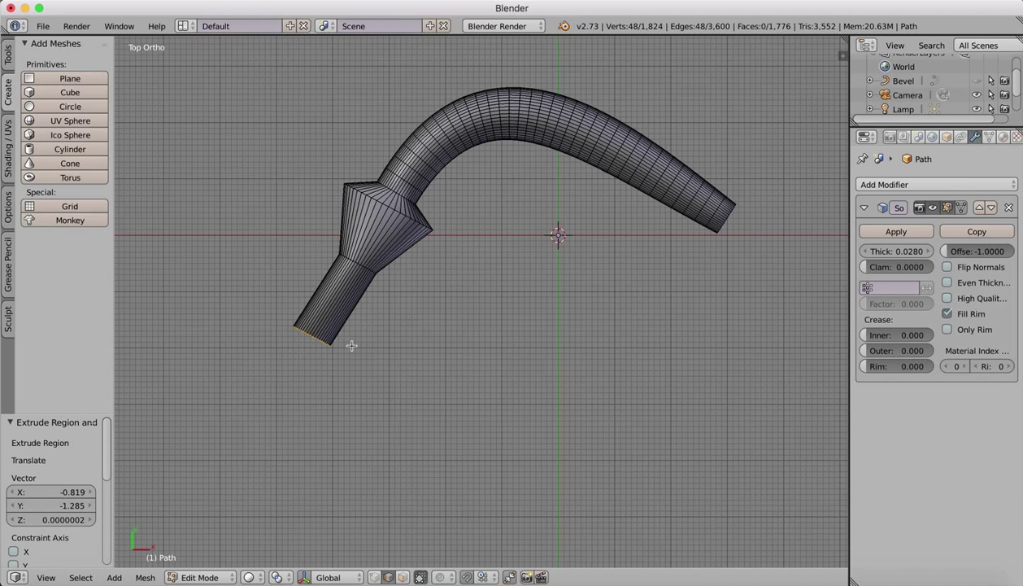
Scale the extruded end loop to about 0.632 and return to Object Mode
key("s")
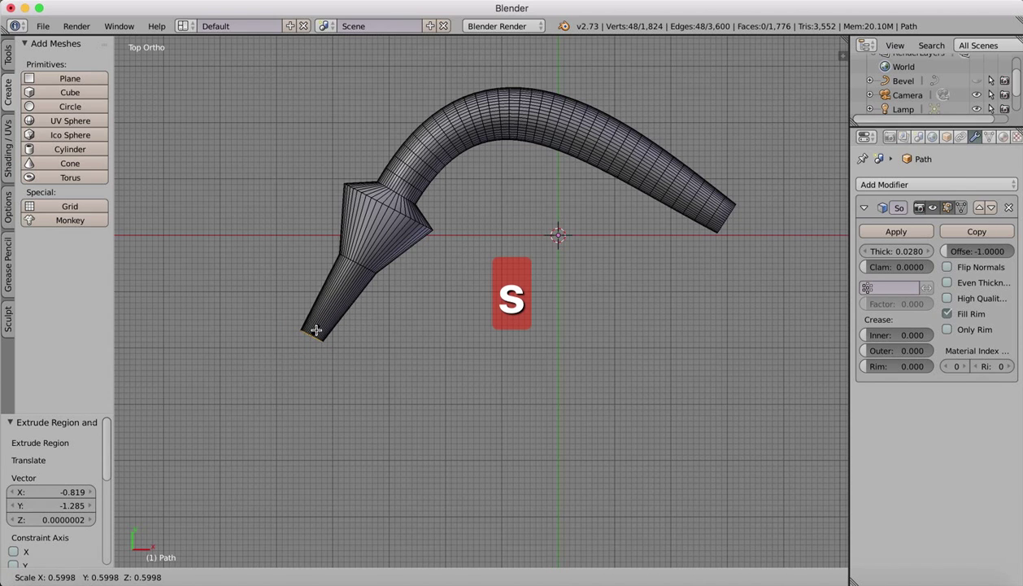
left_click(315, 330)
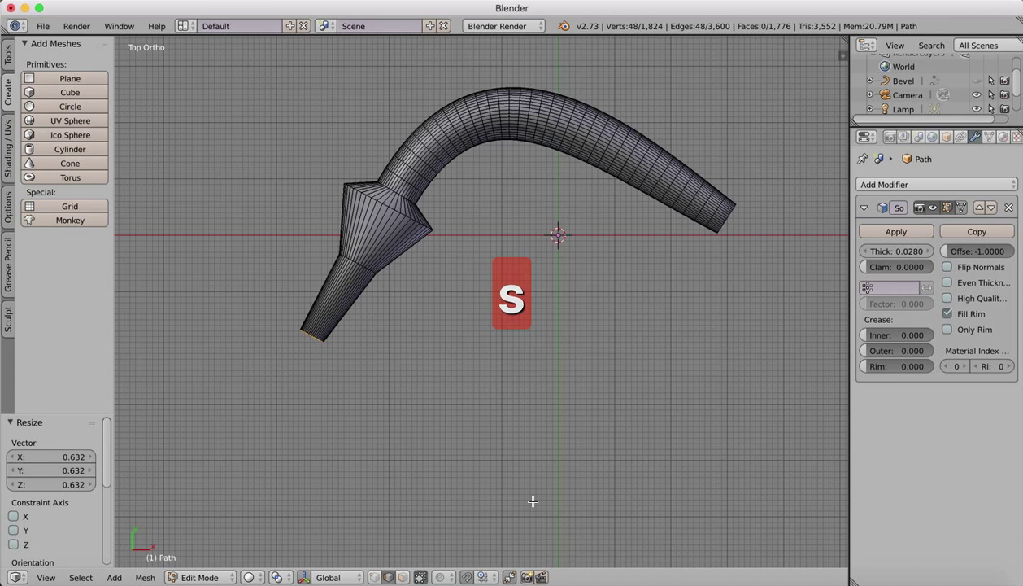
left_click(199, 576)
left_click(189, 564)
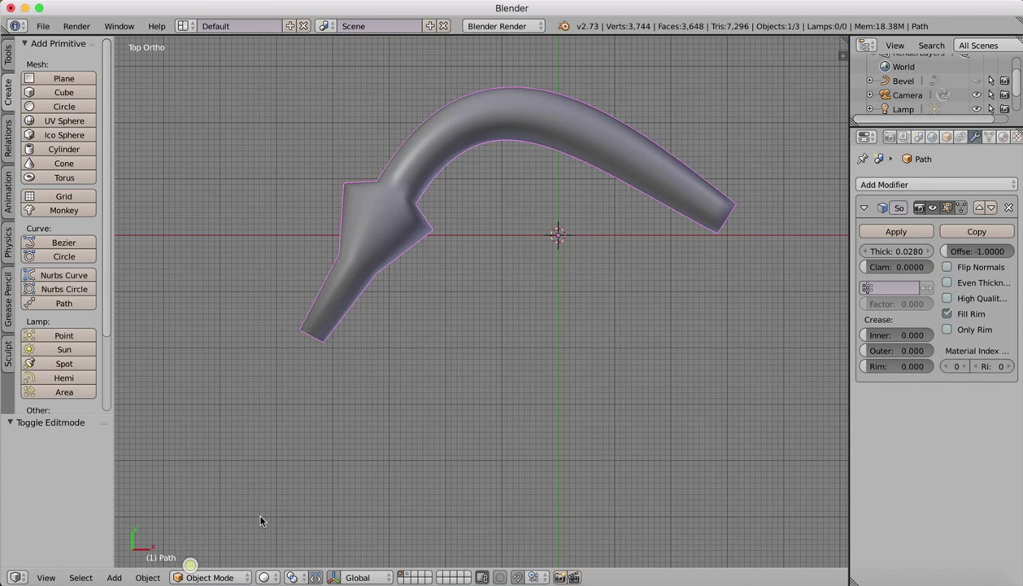
Examine the extended tube and its narrowed open end from several angles
middle_click_drag(437, 358, 438, 358)
scroll(438, 358, "down", 3)
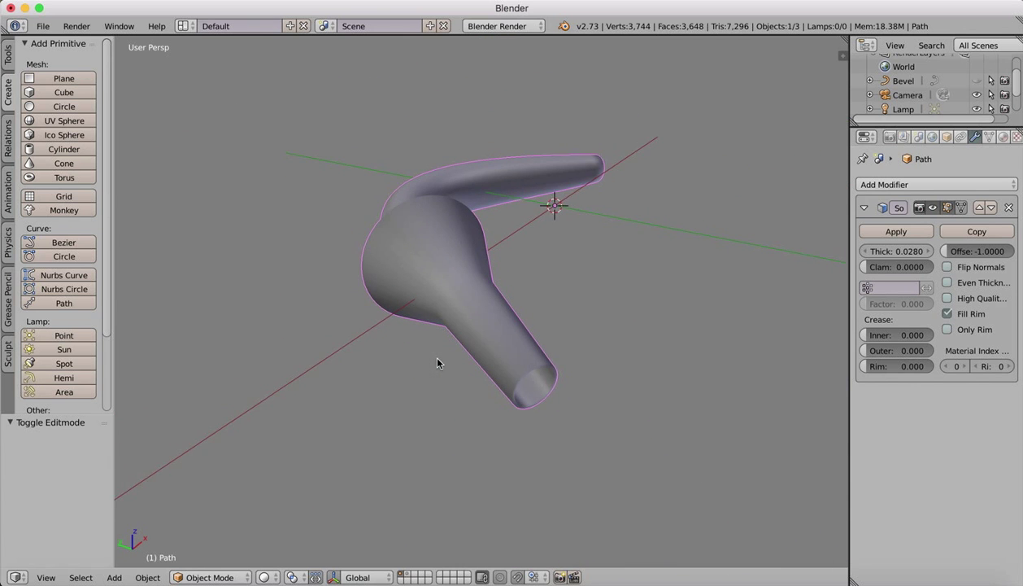
middle_click_drag(541, 373, 541, 372)
scroll(541, 377, "right", 10)
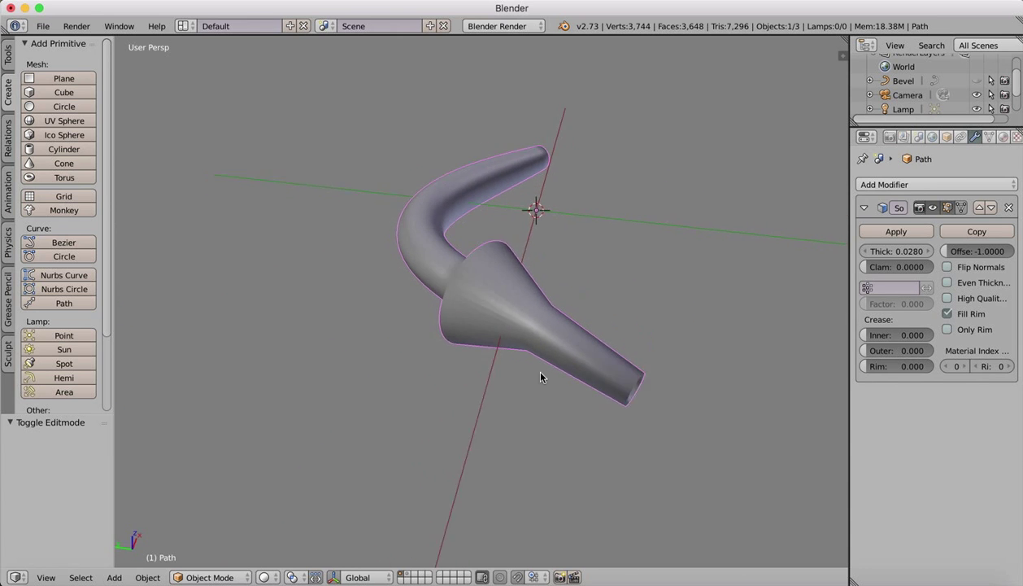
scroll(541, 377, "right", 5)
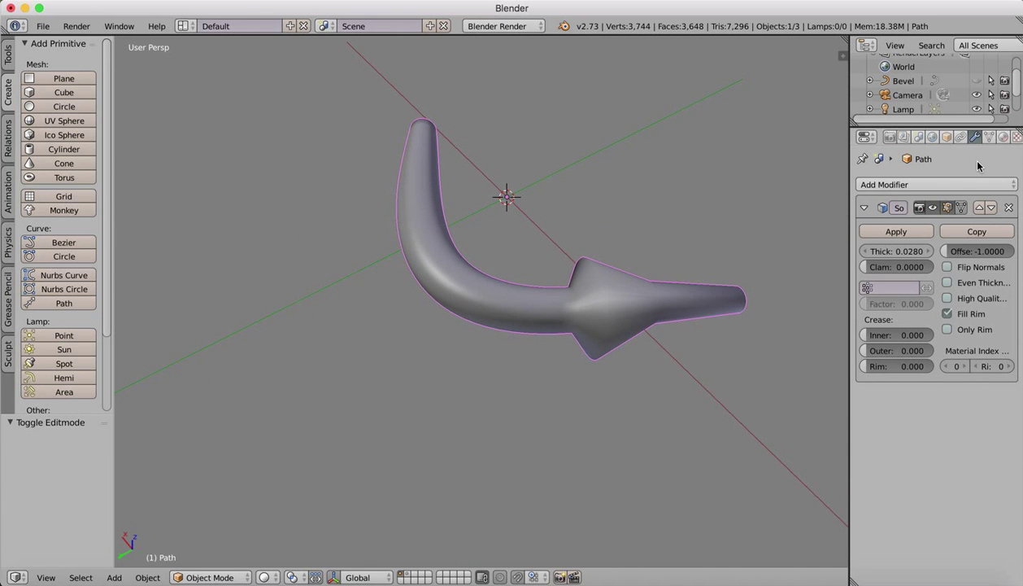
Unhide the Taper curve in the outliner and select it
scroll(936, 86, "down", 2)
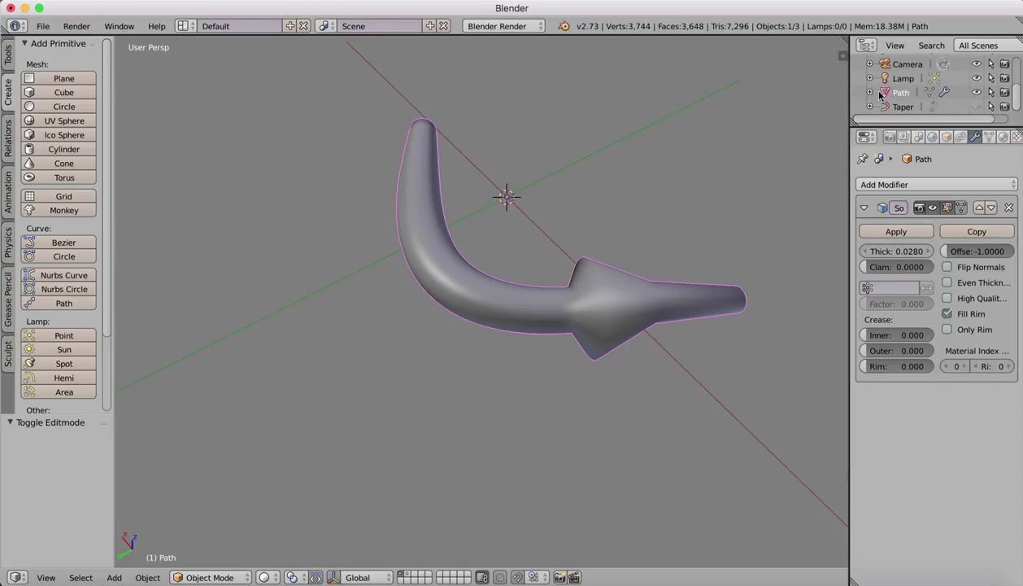
left_click(977, 106)
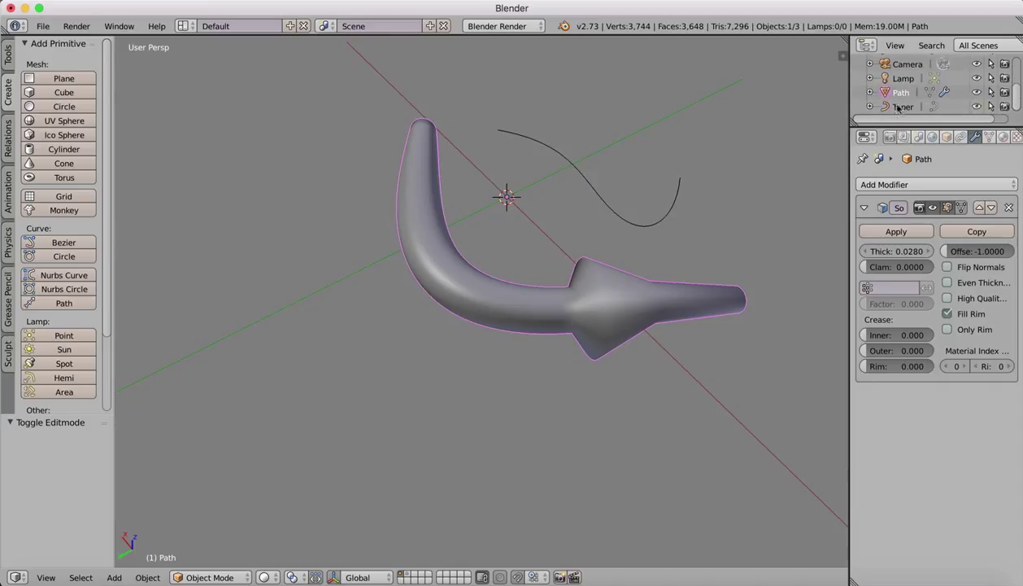
left_click(901, 107)
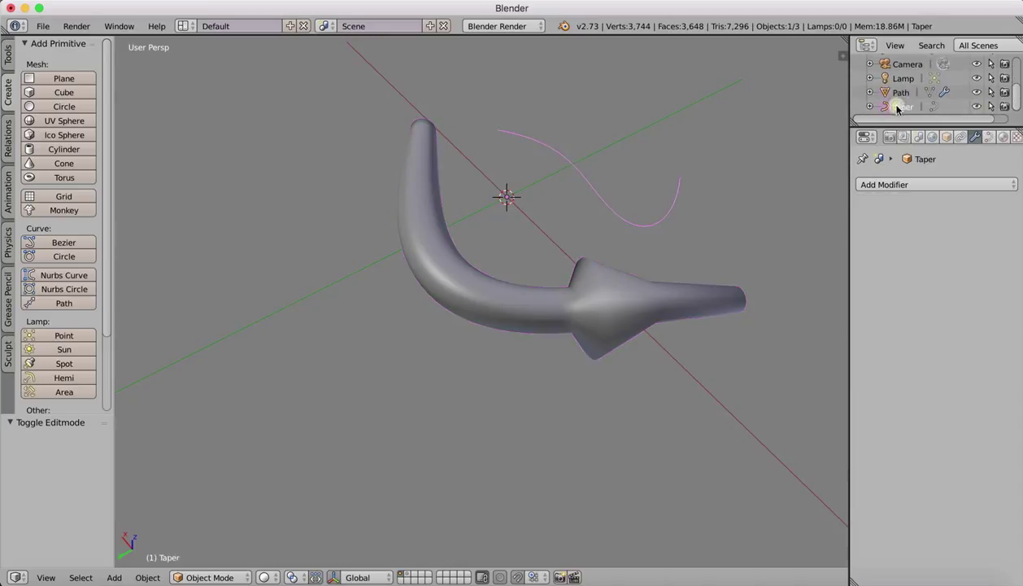
In Edit Mode, move the three inner control points of the Taper curve to flatten its bend, and return to Object Mode
left_click(197, 576)
left_click(203, 545)
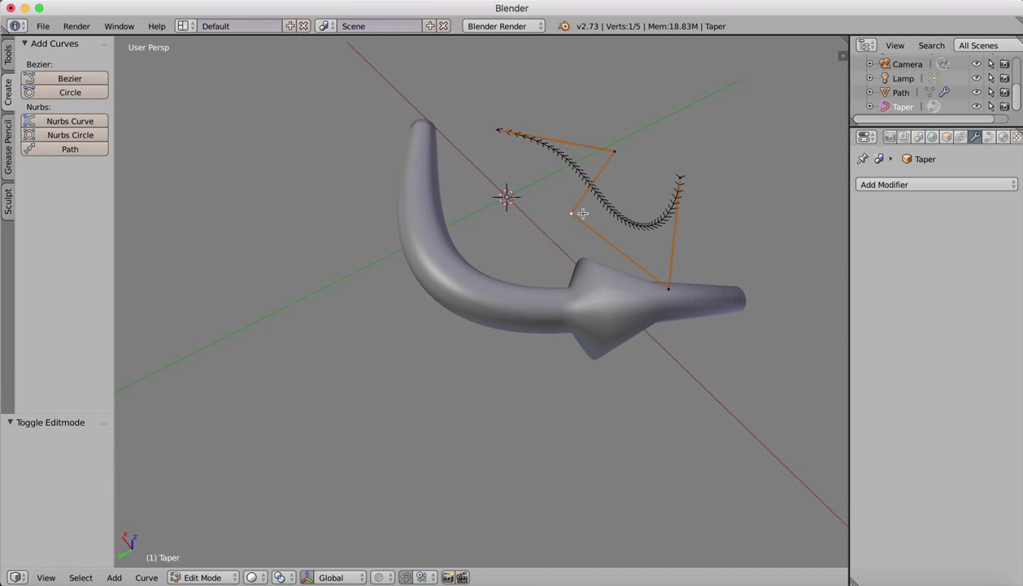
mouse_move(615, 150)
right_mouse_down()
mouse_move(628, 110)
mouse_move(596, 155)
mouse_move(615, 154)
right_mouse_up()
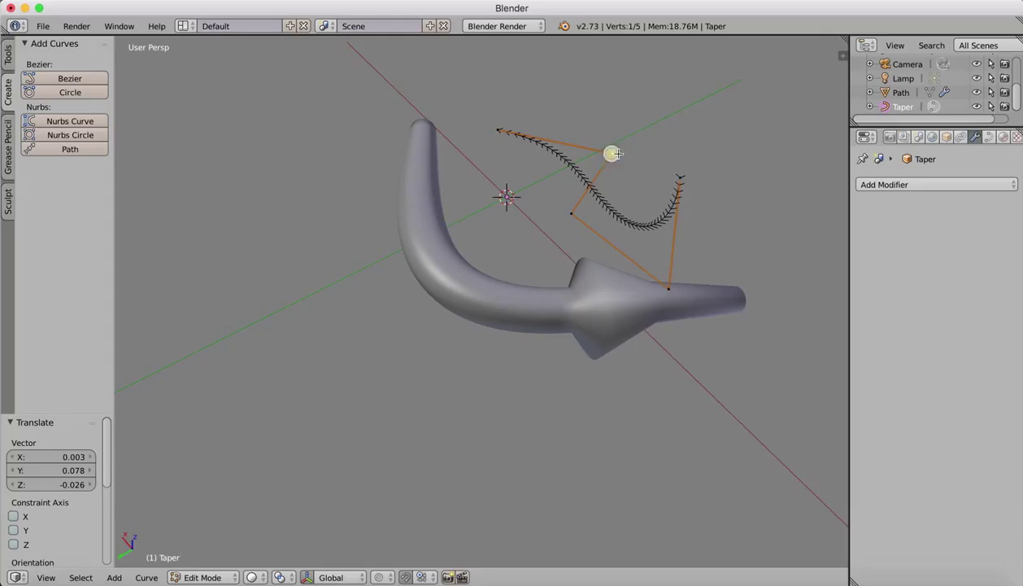
right_click_drag(669, 283, 669, 257)
mouse_move(572, 213)
right_mouse_down()
mouse_move(571, 201)
mouse_move(563, 206)
right_mouse_up()
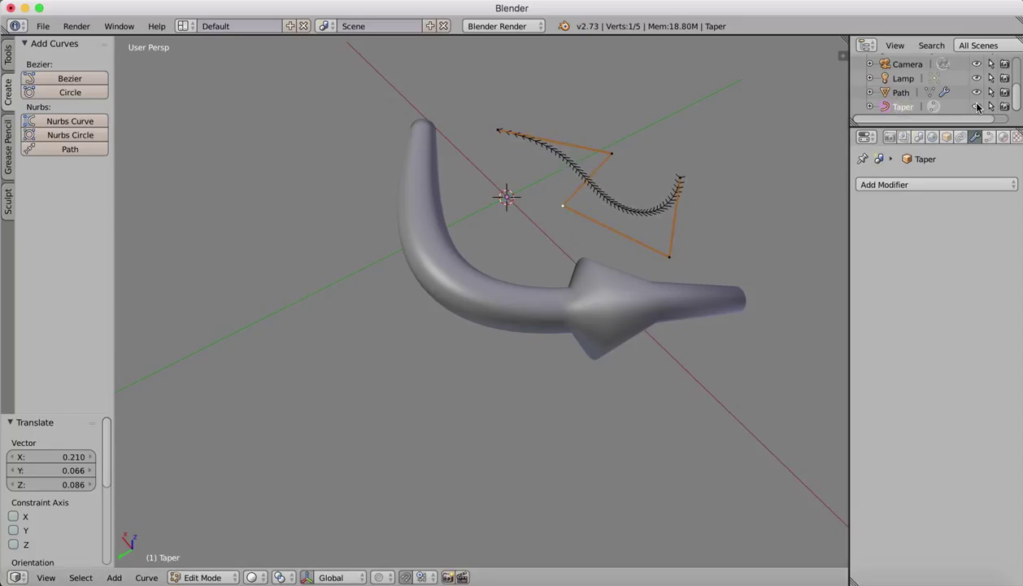
left_click(203, 577)
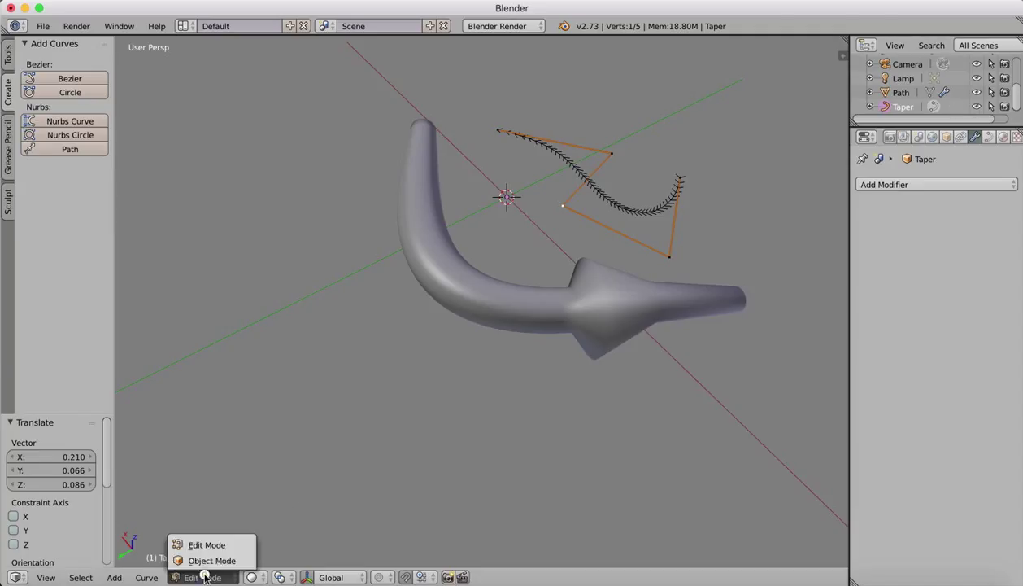
left_click(213, 558)
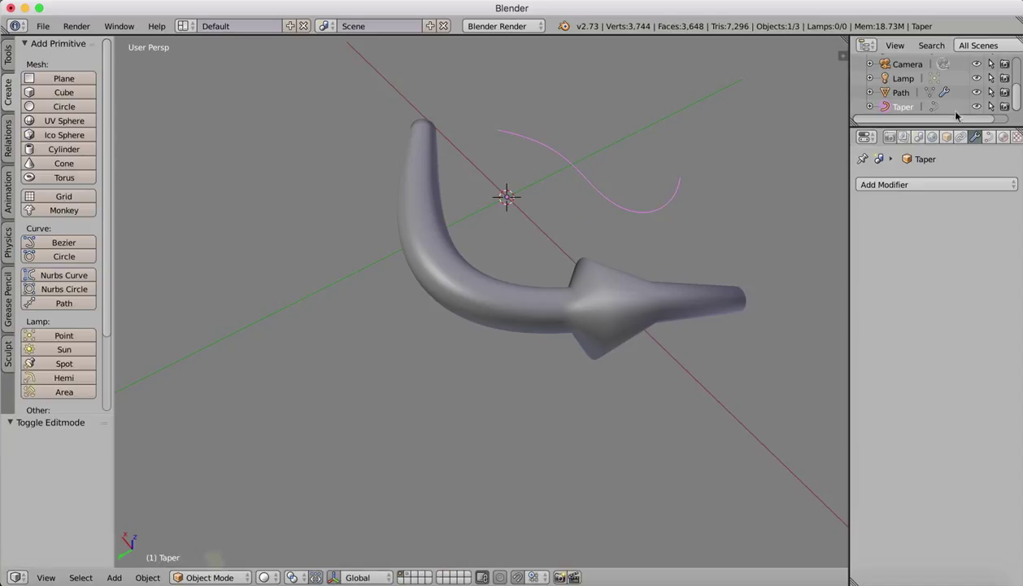
Select the Taper curve and delete it from the scene
left_click(902, 108)
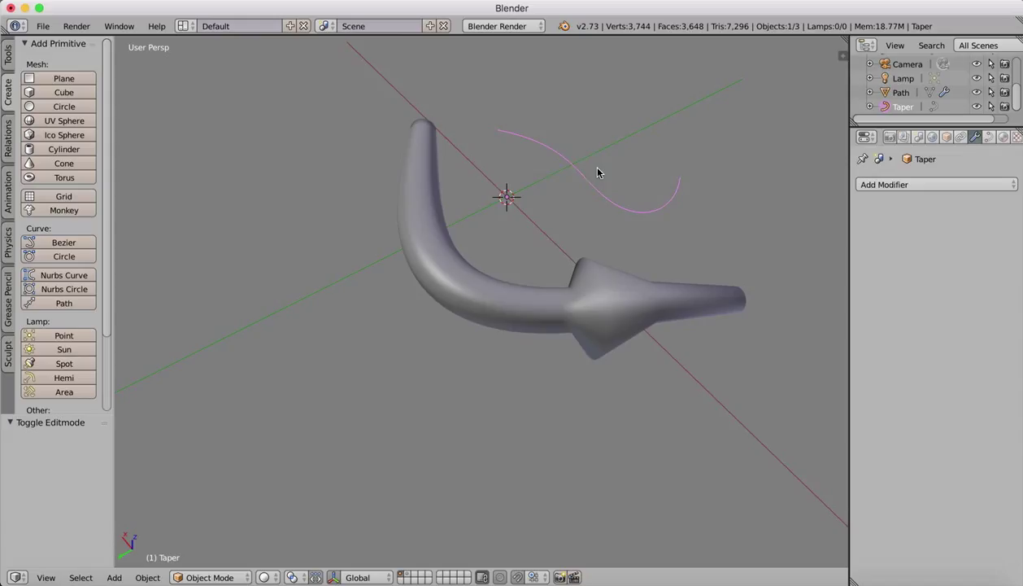
key("x")
left_click(591, 168)
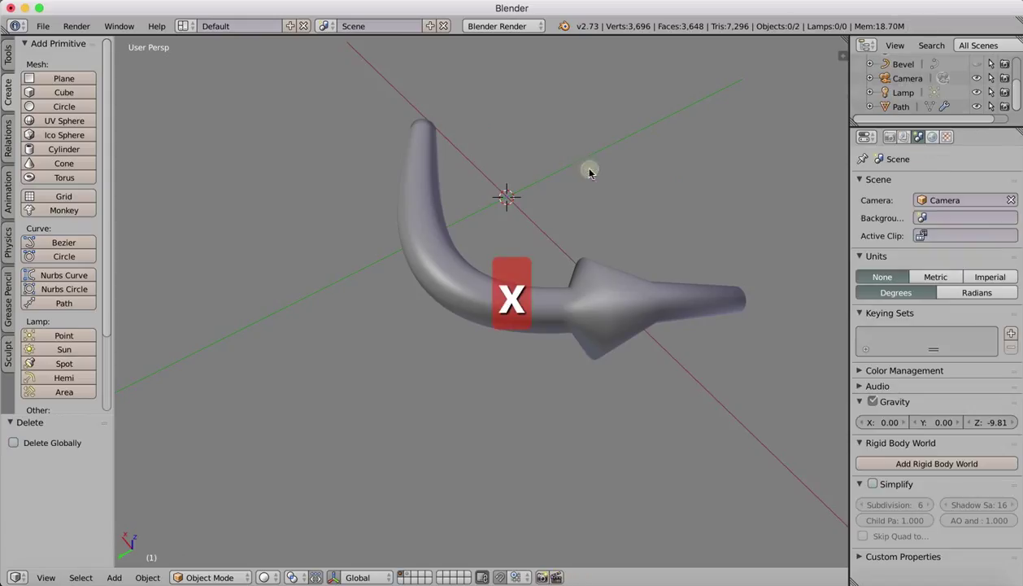
Select the hidden Bevel curve in the outliner, unhide it and delete it
left_click(903, 68)
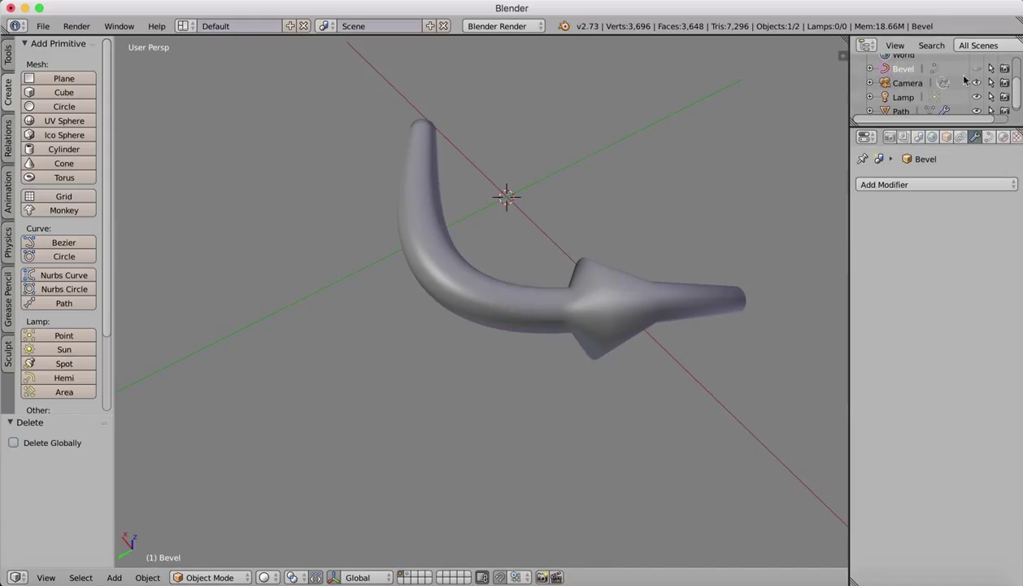
left_click(976, 69)
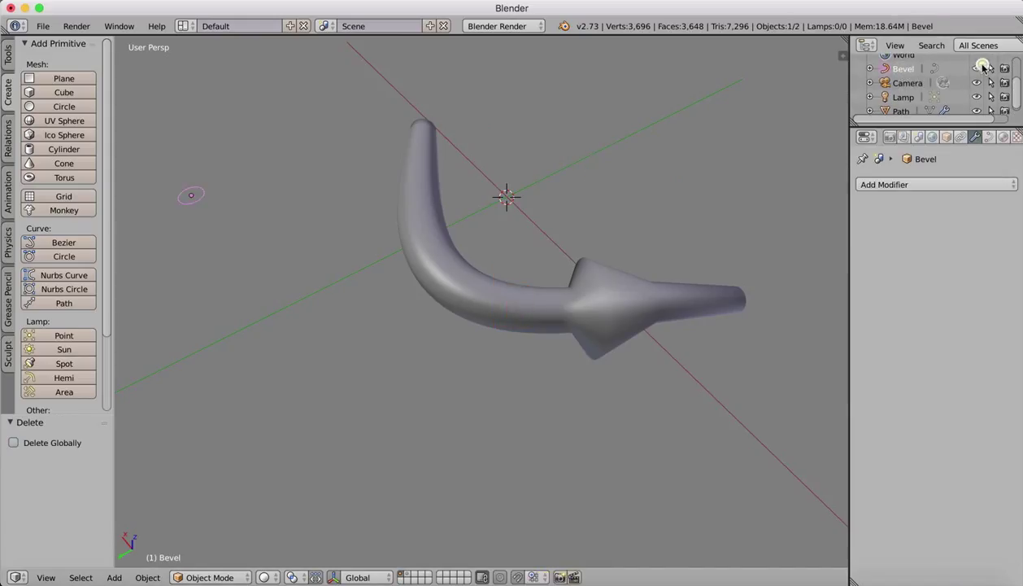
key("x")
left_click(192, 182)
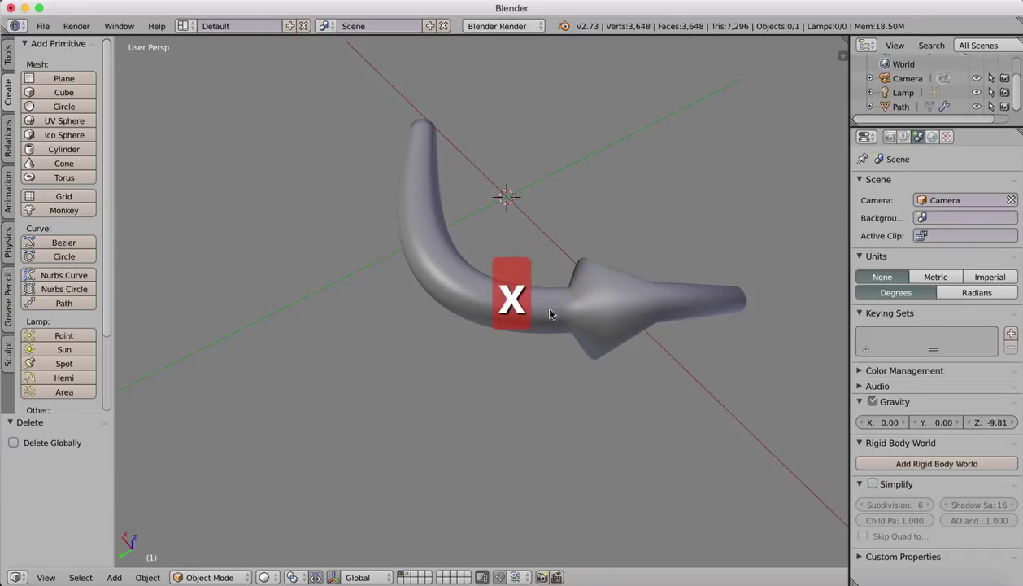
Select the tube mesh and switch it to Edit Mode
right_click(591, 302)
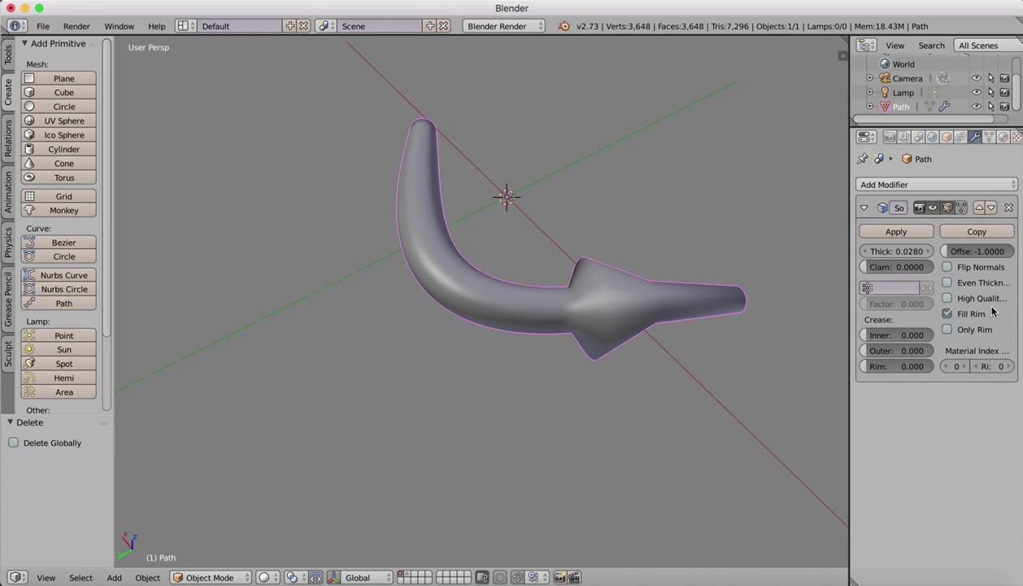
middle_click_drag(603, 279, 634, 298)
left_click(206, 576)
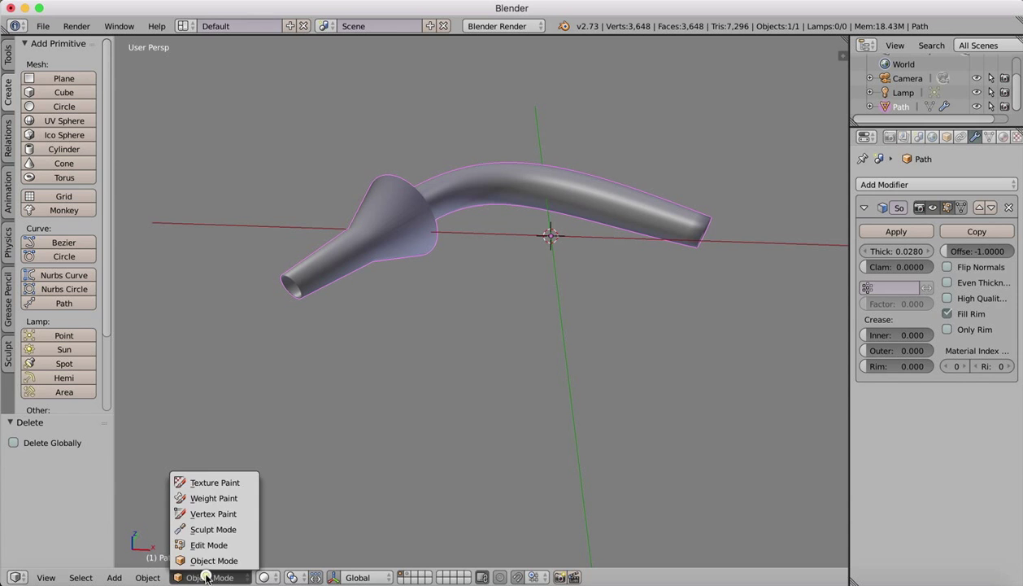
left_click(209, 545)
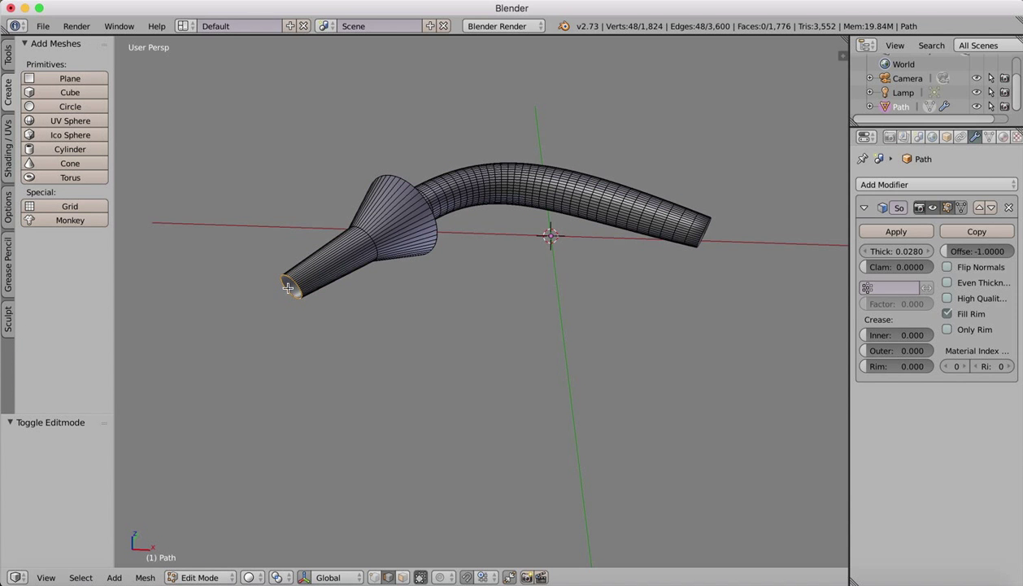
scroll(651, 98, "up", 10)
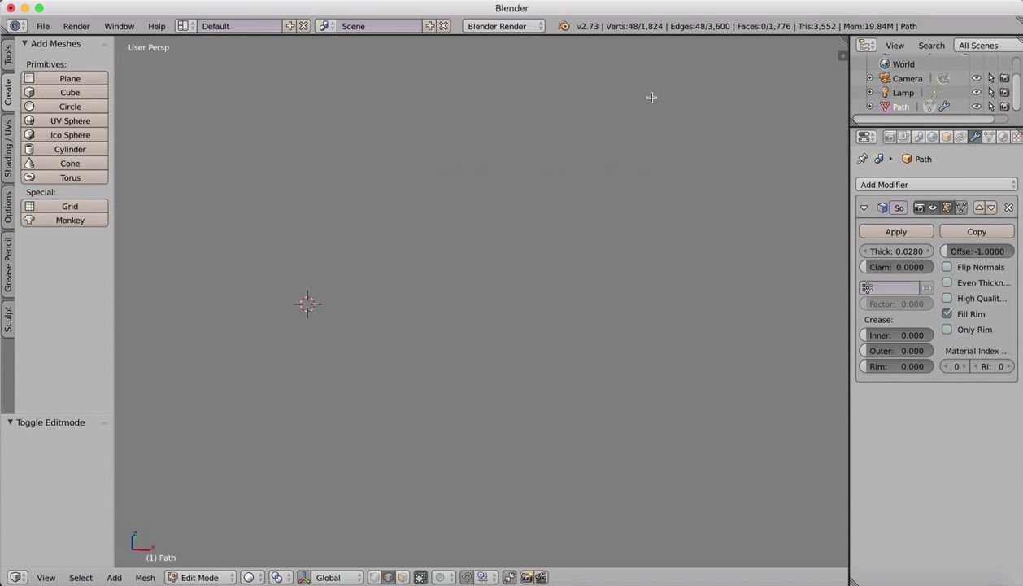
key("Home")
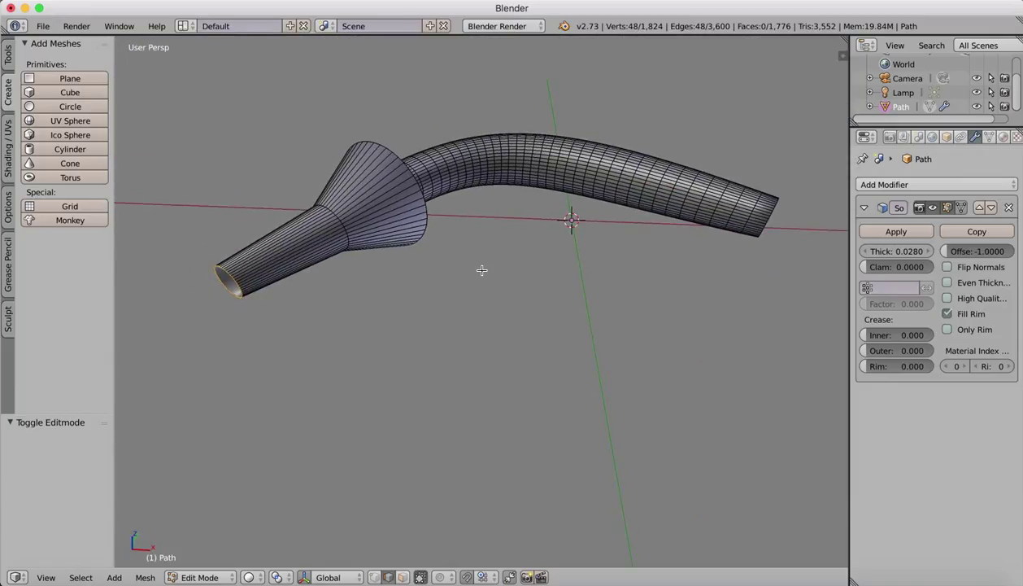